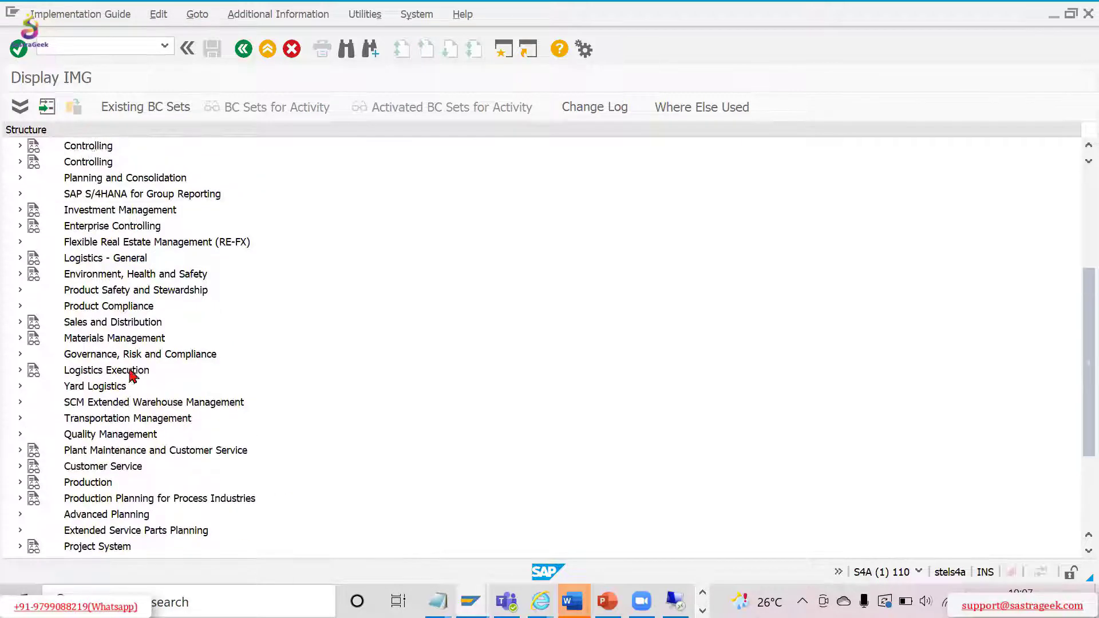
Expand the Transportation Management IMG structure through Integration and Logistics Integration to the Internal TM Component Integration activities.
{"action": "scroll", "coordinate": [155, 375], "scroll_direction": "up", "scroll_amount": 3}
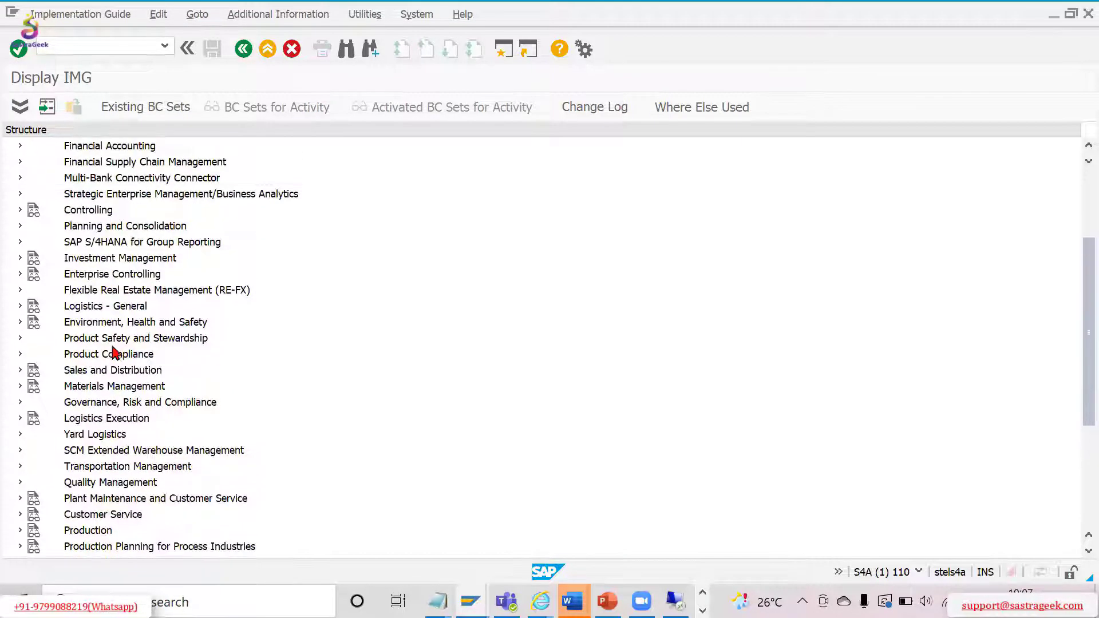
{"action": "scroll", "coordinate": [127, 542], "scroll_direction": "down", "scroll_amount": 2}
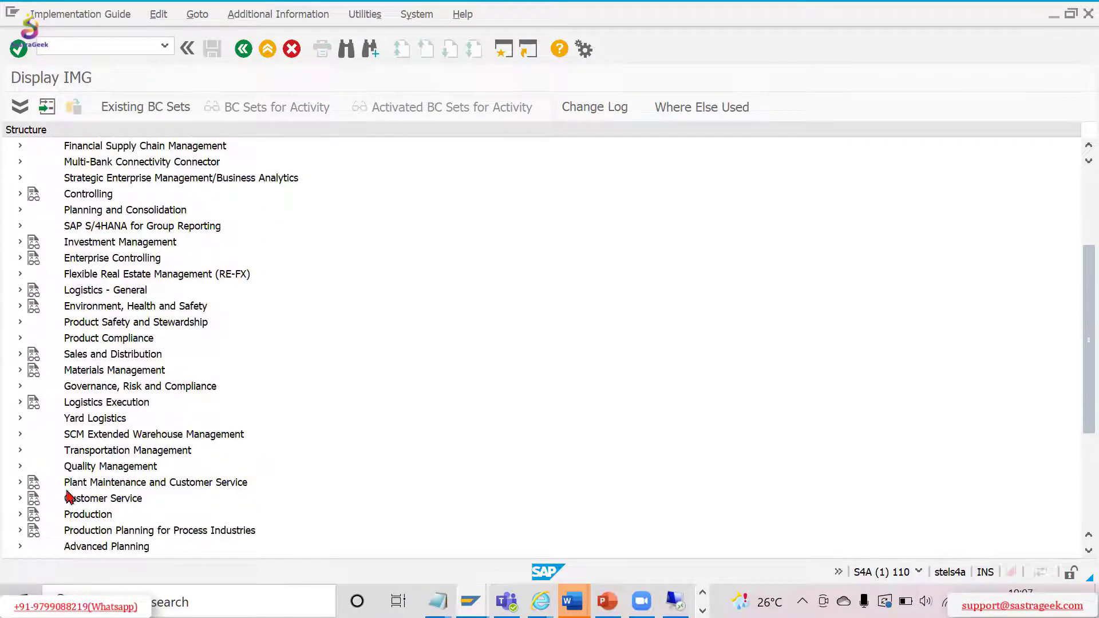
{"action": "left_click", "coordinate": [21, 451]}
{"action": "scroll", "coordinate": [214, 456], "scroll_direction": "down", "scroll_amount": 4}
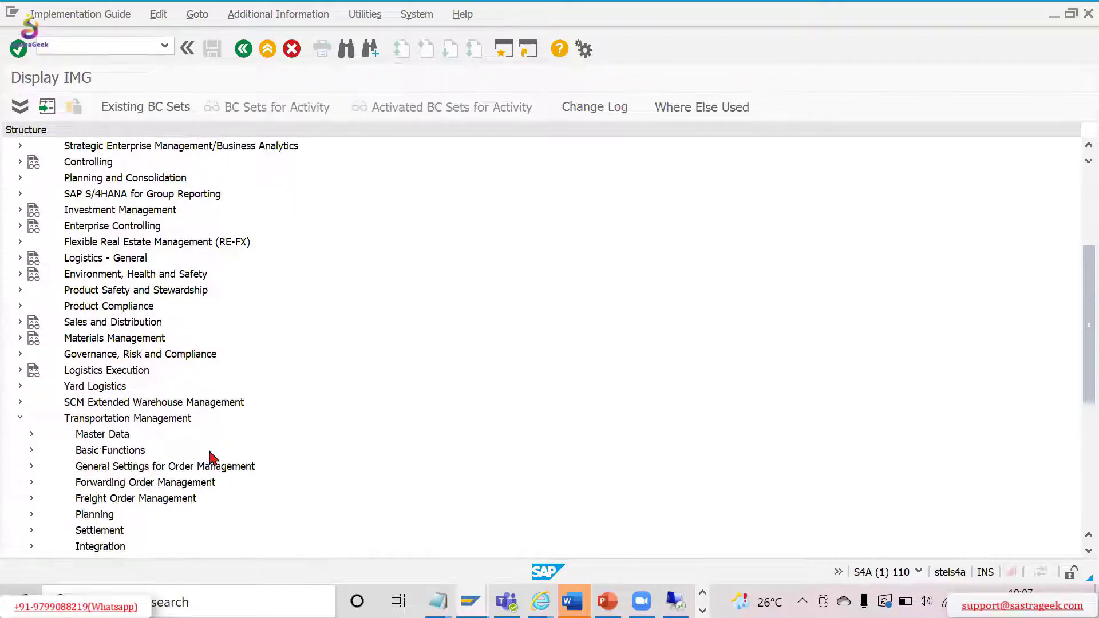
{"action": "left_click", "coordinate": [32, 467]}
{"action": "scroll", "coordinate": [86, 436], "scroll_direction": "down", "scroll_amount": 3}
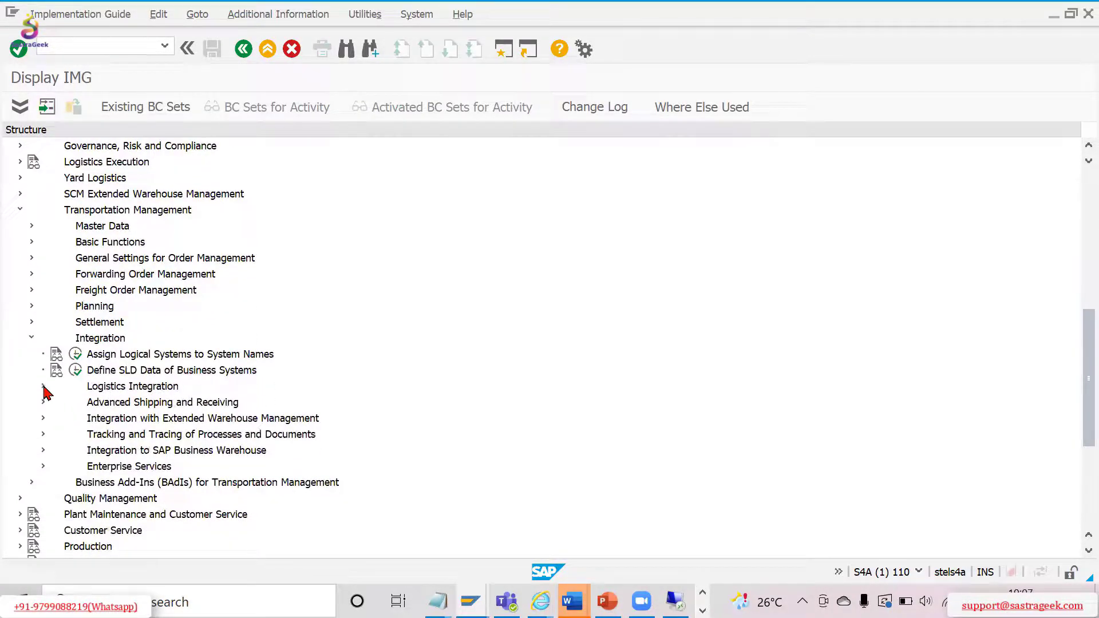
{"action": "left_click", "coordinate": [44, 388]}
{"action": "scroll", "coordinate": [43, 398], "scroll_direction": "down", "scroll_amount": 2}
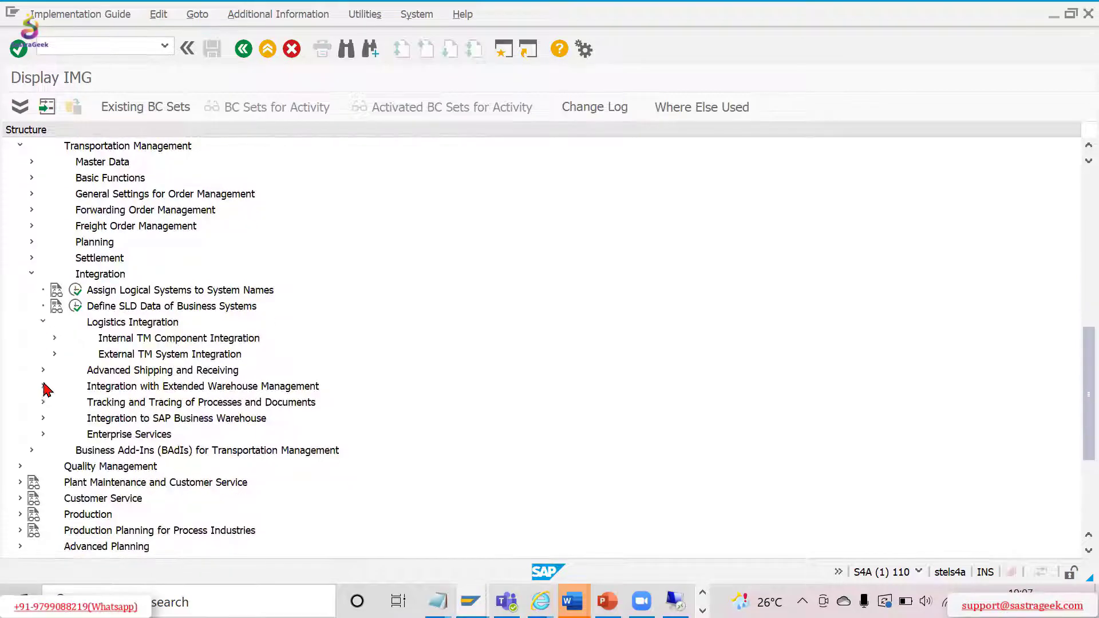
{"action": "left_click", "coordinate": [55, 339]}
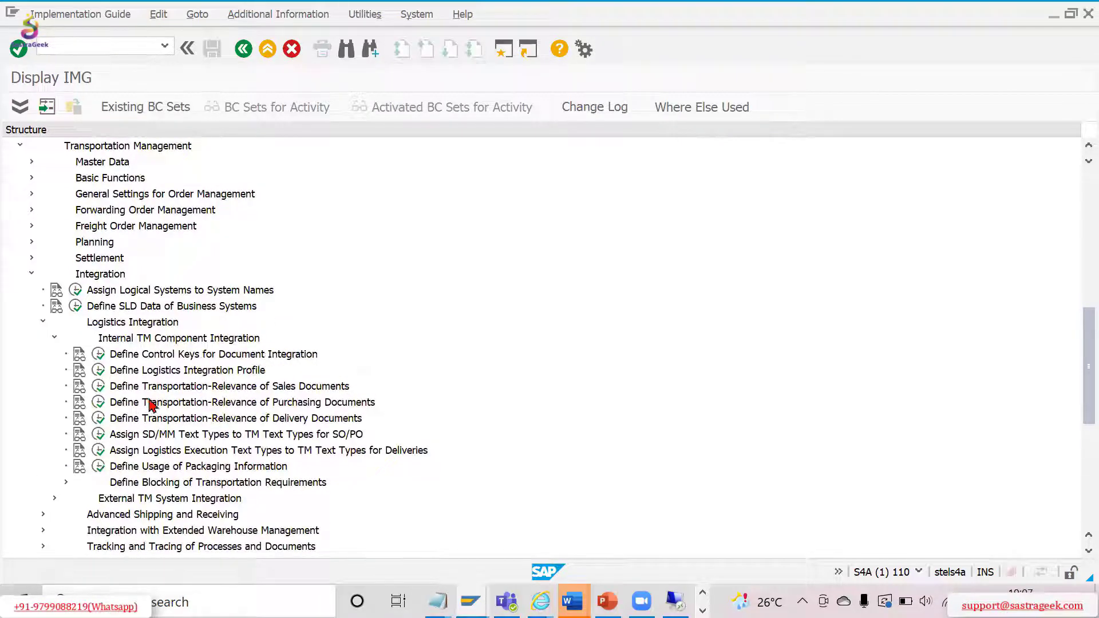
Review the freight unit building rule assigned to profile TM10 in Define Logistics Integration Profile, and return to the IMG.
{"action": "left_click", "coordinate": [98, 370]}
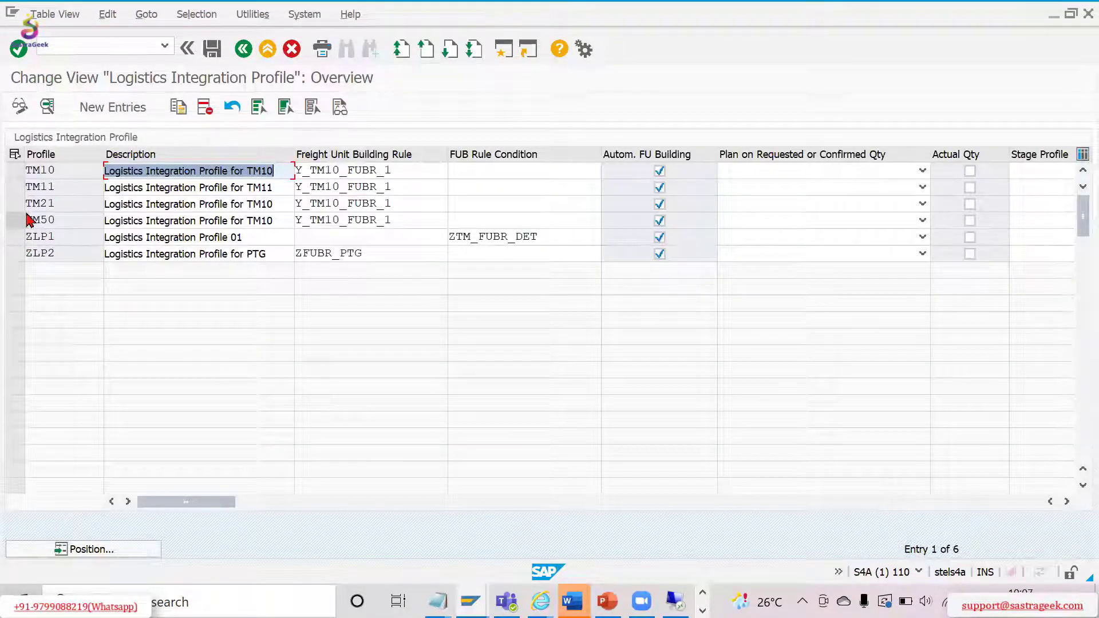
{"action": "left_click", "coordinate": [409, 177]}
{"action": "left_click_drag", "start_coordinate": [409, 177], "coordinate": [242, 177]}
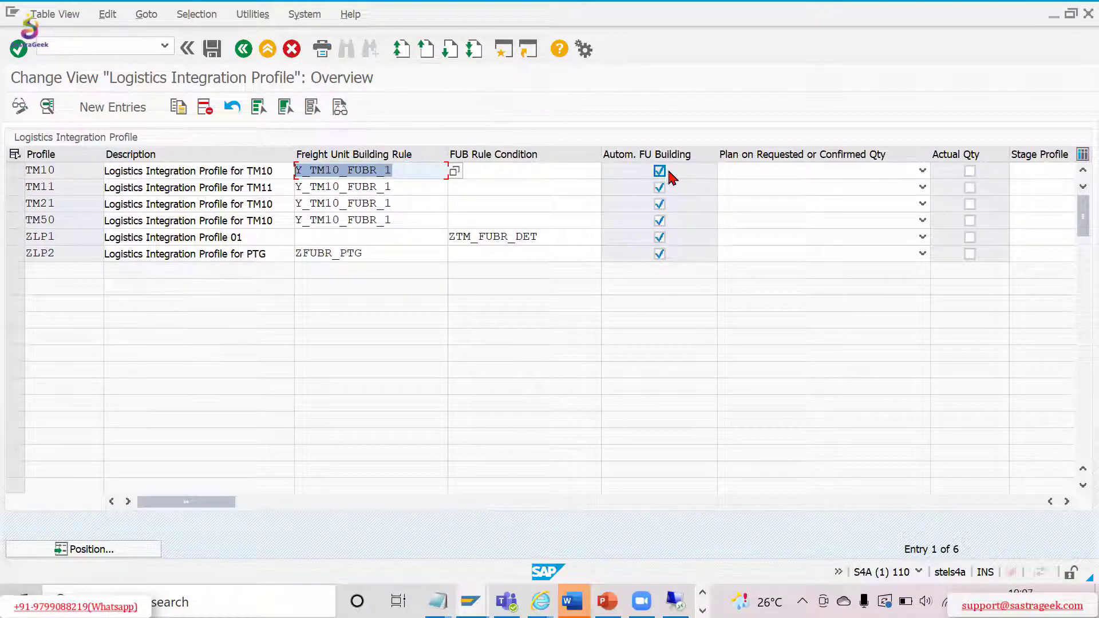
{"action": "left_click", "coordinate": [246, 50]}
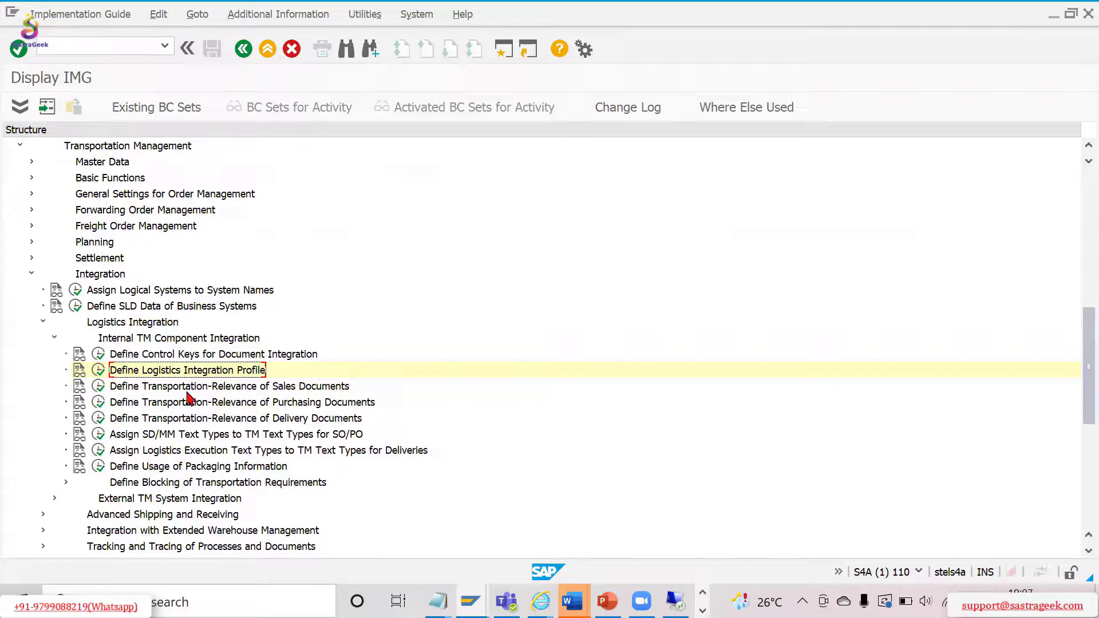
Check the delivery type, shipping condition, control key and logistics profile of shipping point TM10 in Define Transportation-Relevance of Delivery Documents, and return.
{"action": "left_click", "coordinate": [98, 422]}
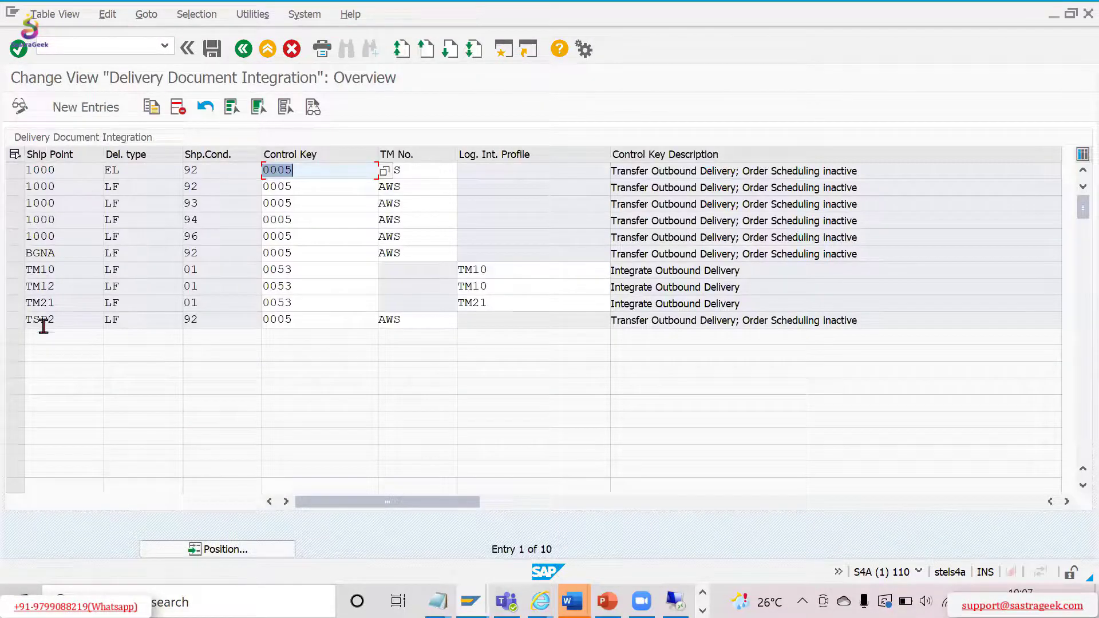
{"action": "left_click", "coordinate": [15, 270]}
{"action": "left_click", "coordinate": [135, 273]}
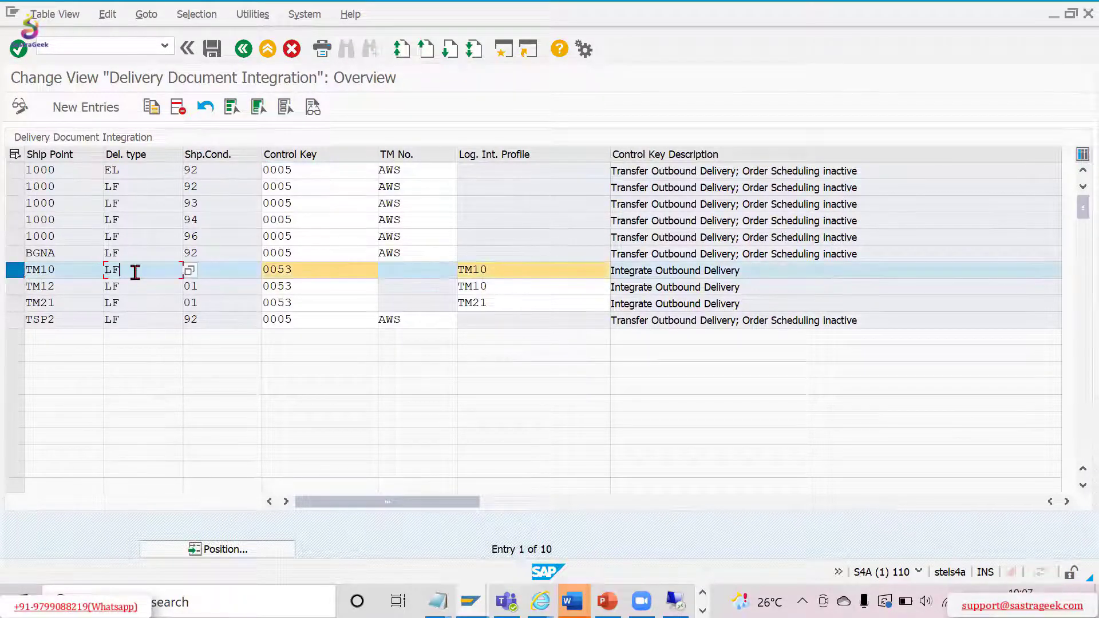
{"action": "key", "text": "Tab"}
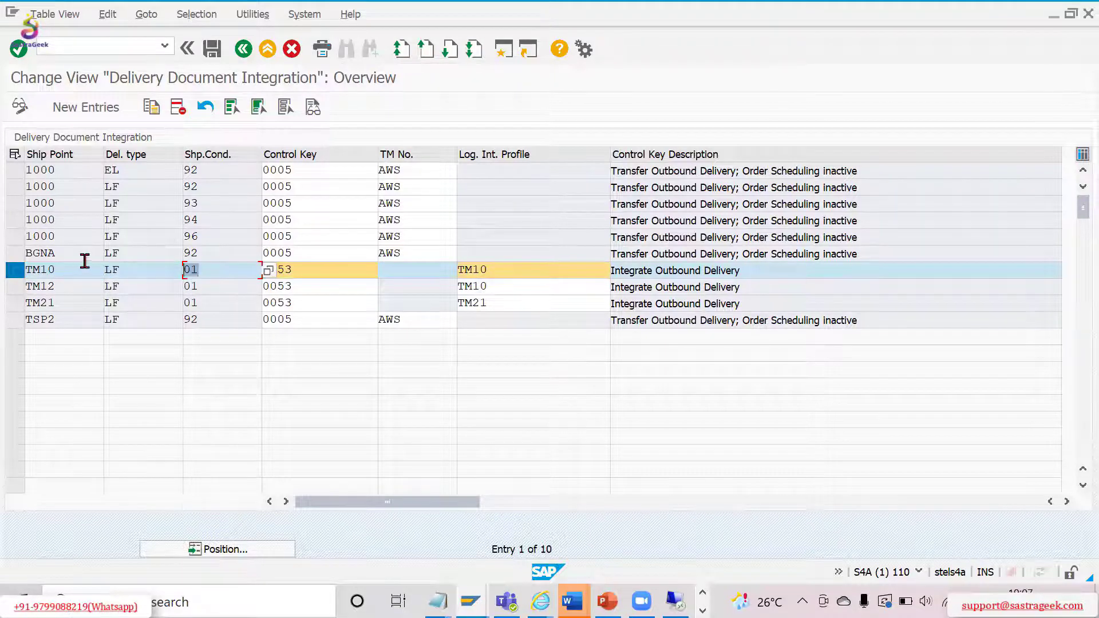
{"action": "key", "text": "Tab"}
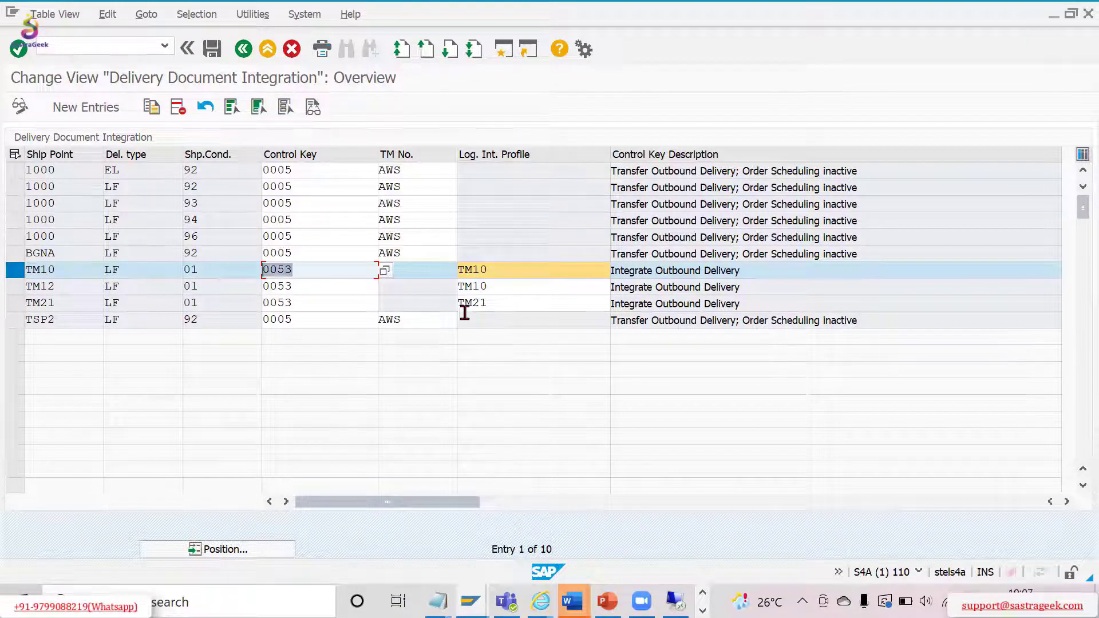
{"action": "left_click", "coordinate": [504, 274]}
{"action": "left_click_drag", "start_coordinate": [504, 275], "coordinate": [400, 271]}
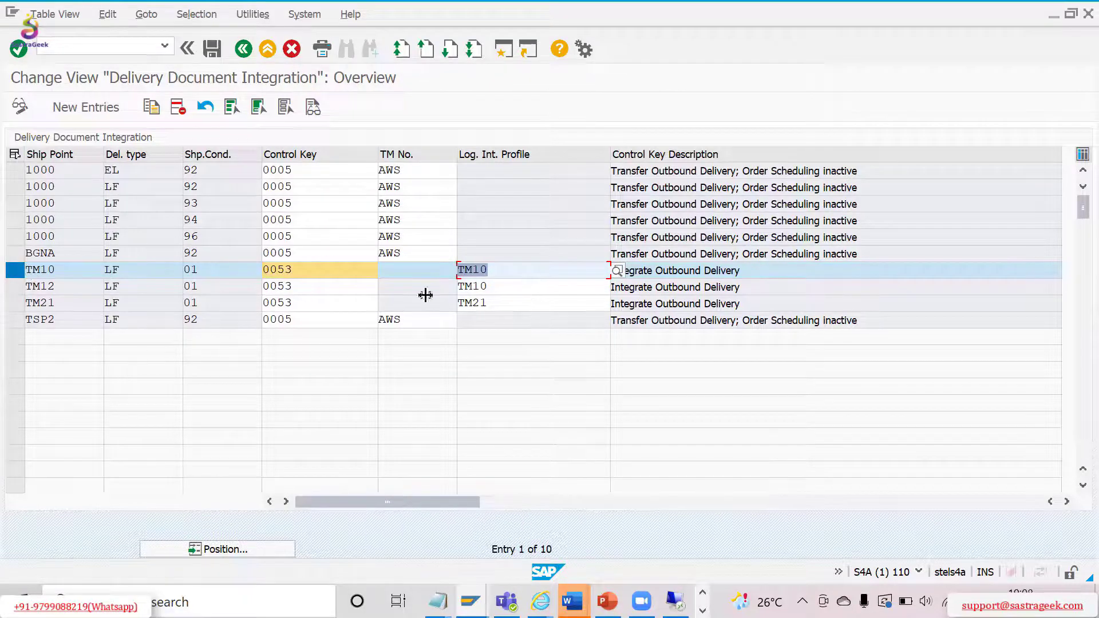
{"action": "left_click", "coordinate": [242, 51]}
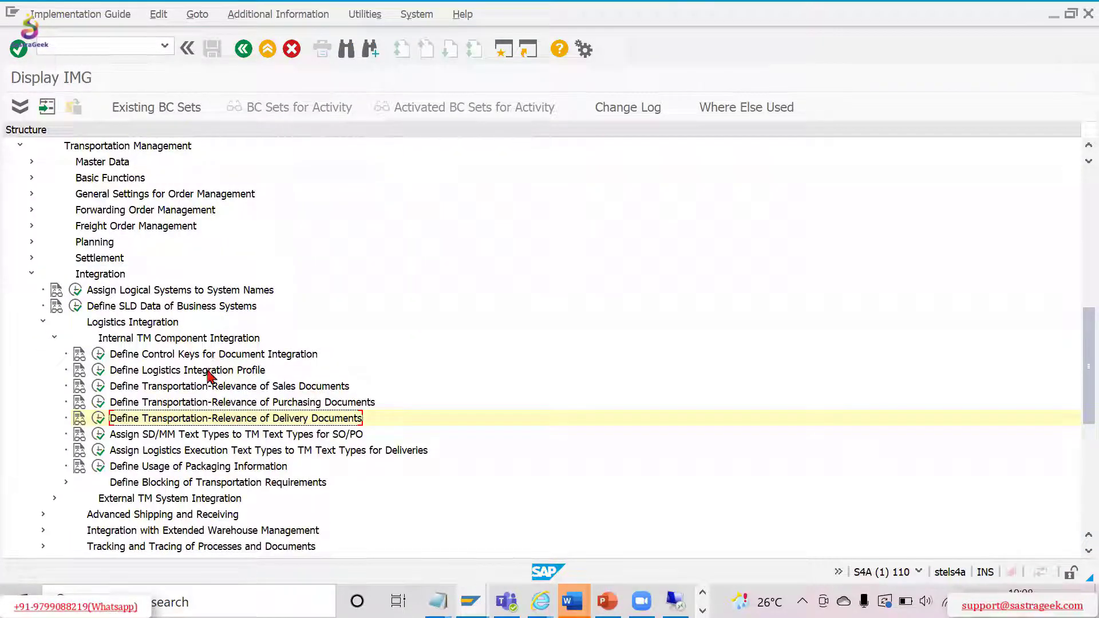
{"action": "left_click", "coordinate": [216, 353]}
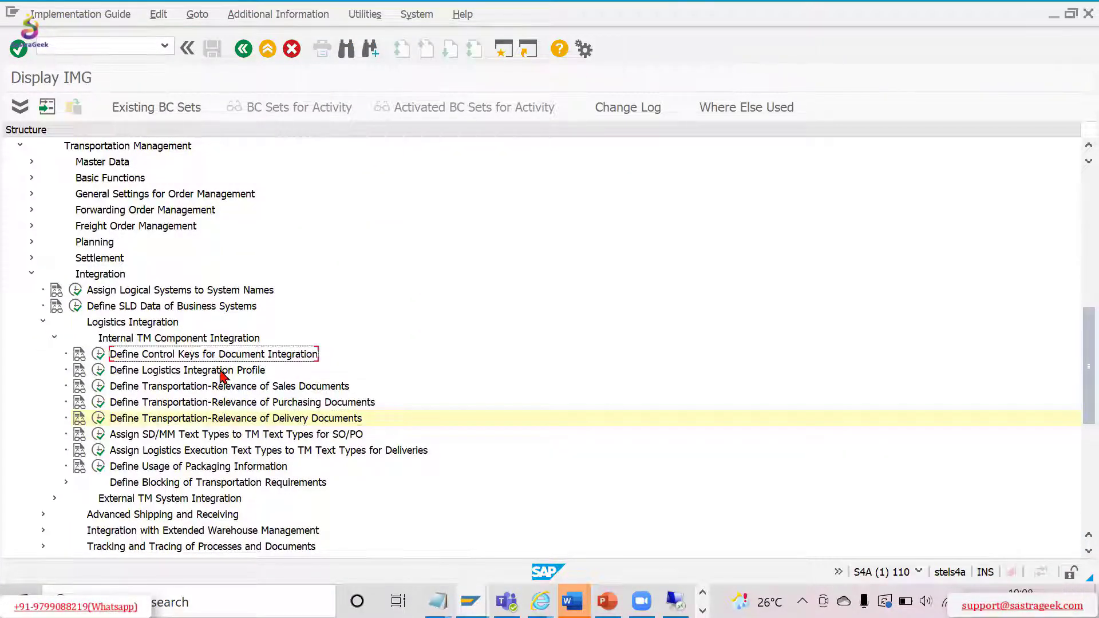
{"action": "left_click", "coordinate": [221, 371]}
{"action": "left_click", "coordinate": [257, 421]}
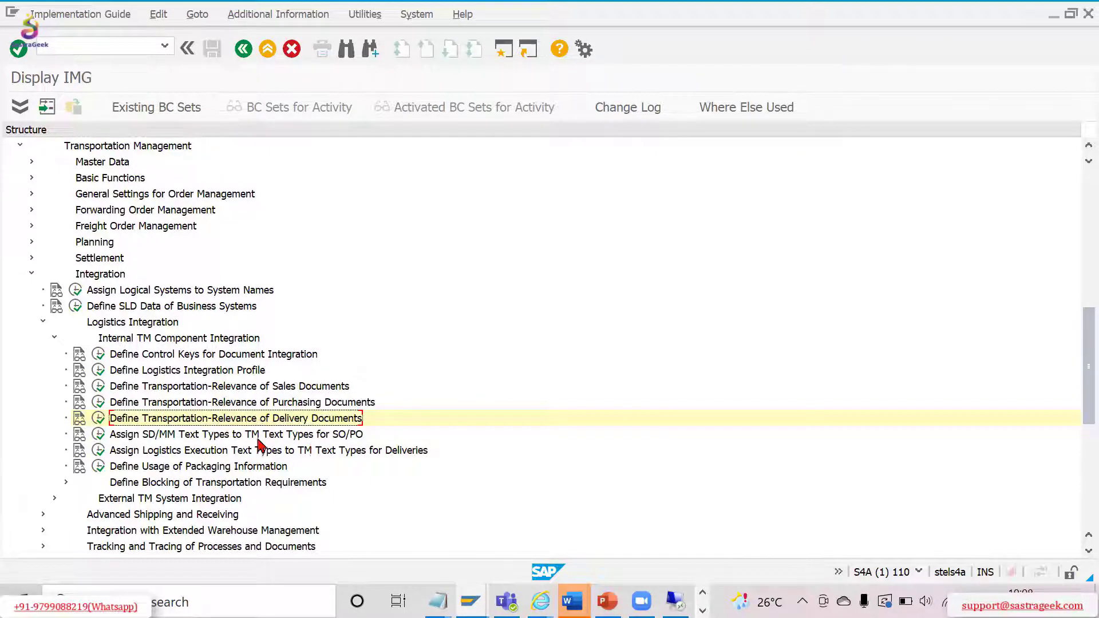
{"action": "left_click", "coordinate": [280, 388]}
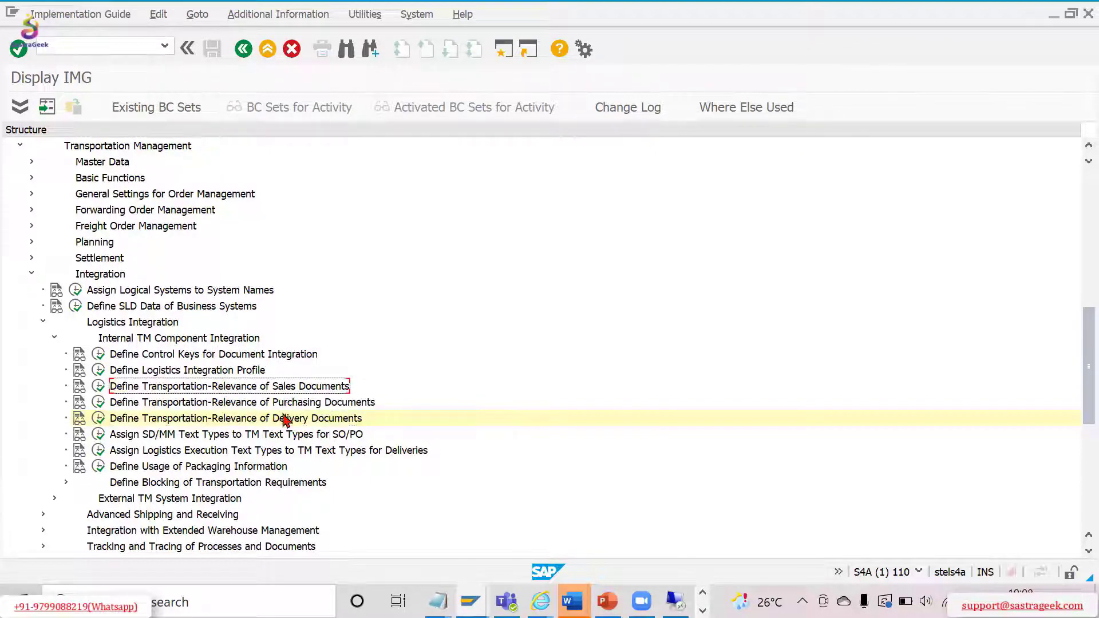
{"action": "left_click", "coordinate": [287, 418]}
{"action": "left_click", "coordinate": [283, 392]}
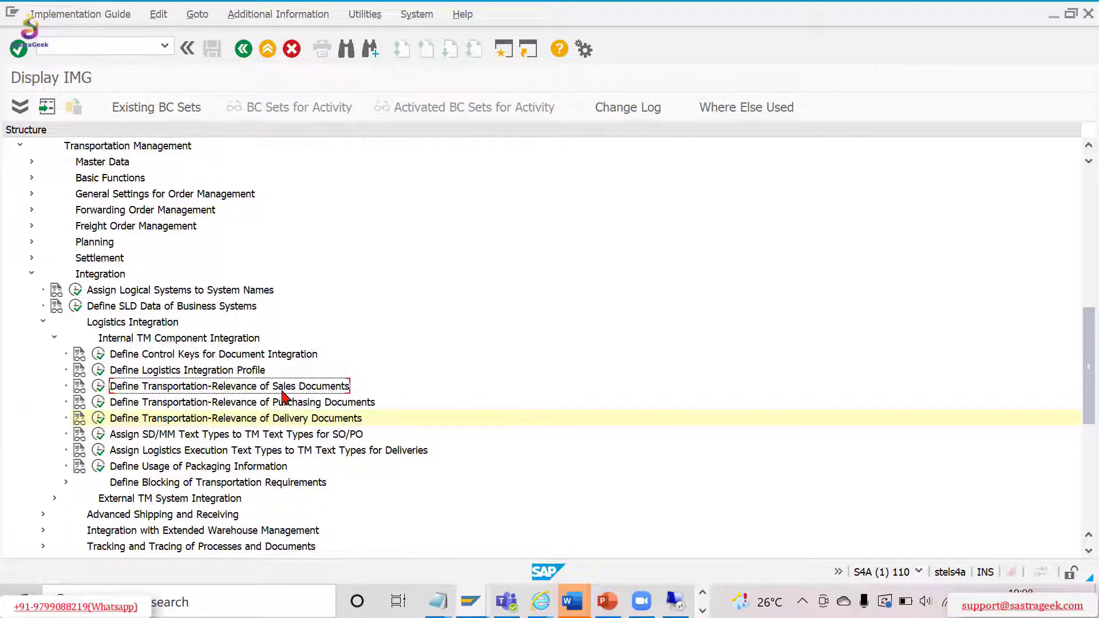
Launch the Fiori launchpad by running the transaction /n/ui2/flp from the command history.
{"action": "left_click", "coordinate": [165, 49]}
{"action": "left_click", "coordinate": [107, 77]}
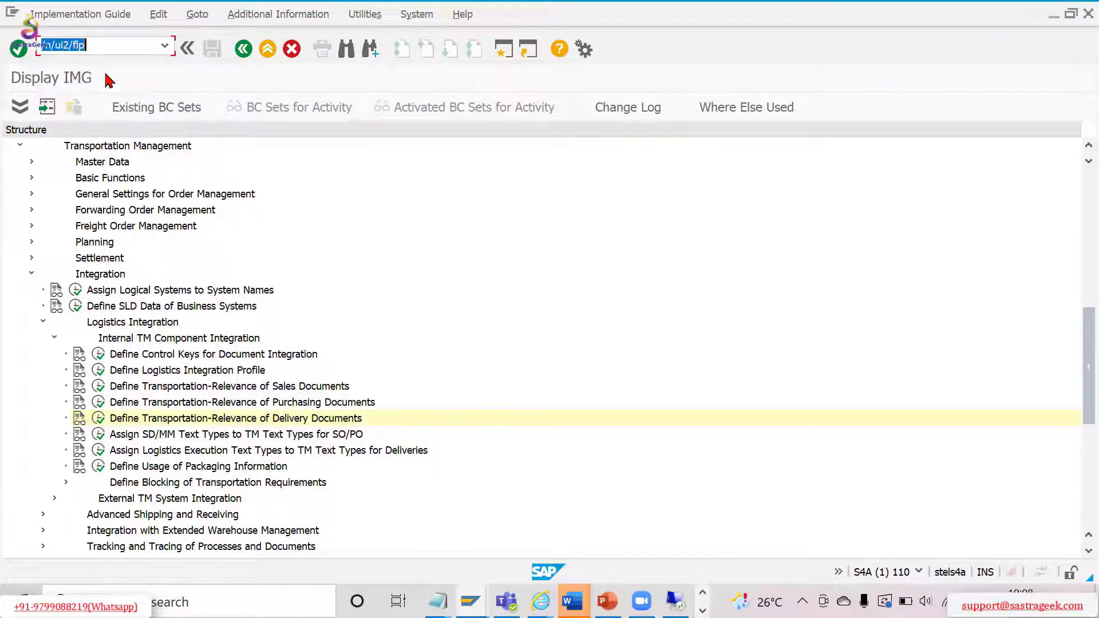
{"action": "key", "text": "Return"}
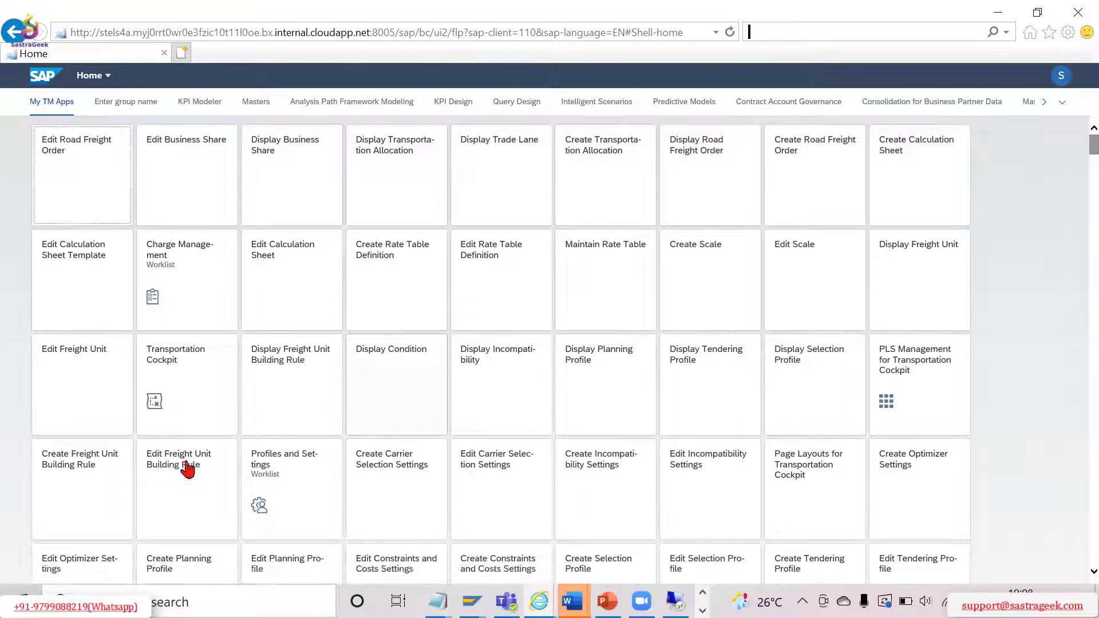
Open freight unit building rule Y_TM10_FUBR_2 for editing under the S4 HANA Internal TM request S4AK900255, and inspect its document type.
{"action": "left_click", "coordinate": [186, 468]}
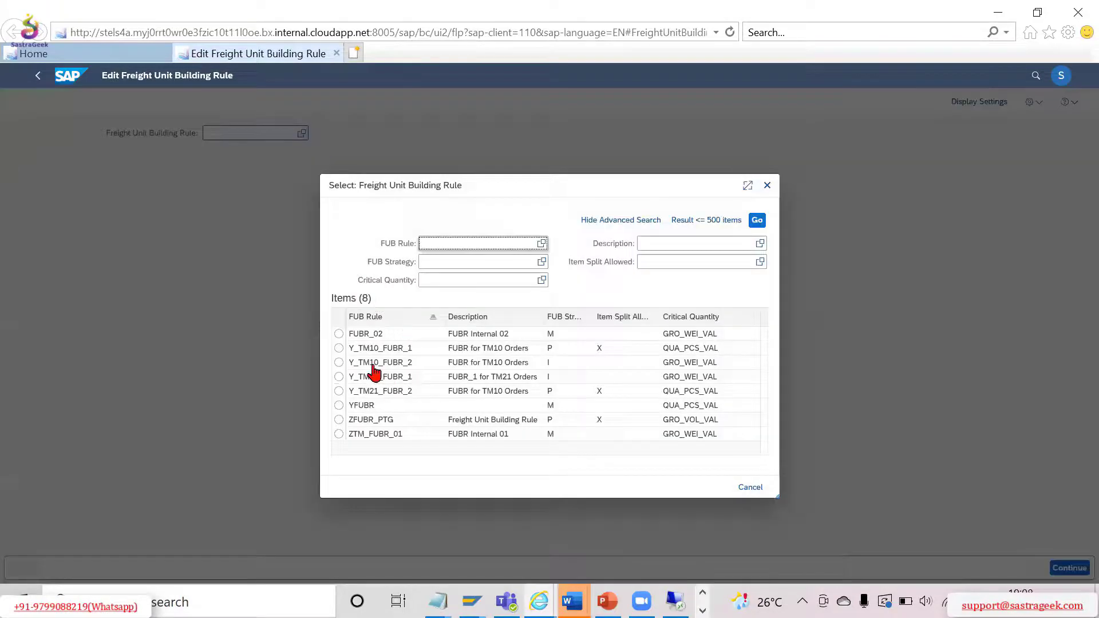
{"action": "left_click", "coordinate": [338, 363]}
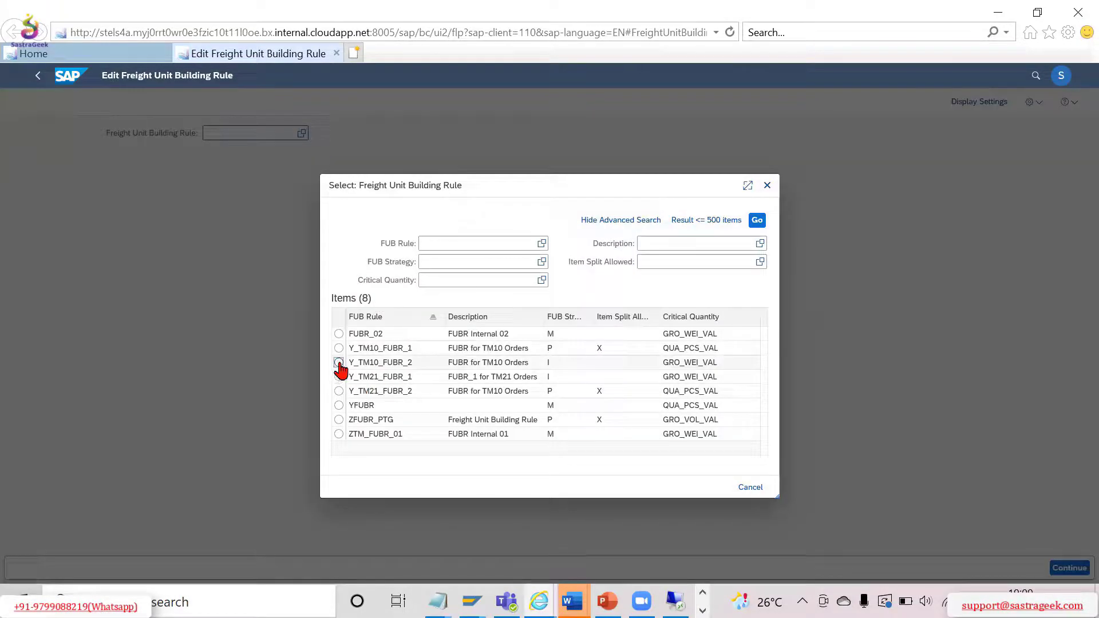
{"action": "left_click", "coordinate": [616, 327]}
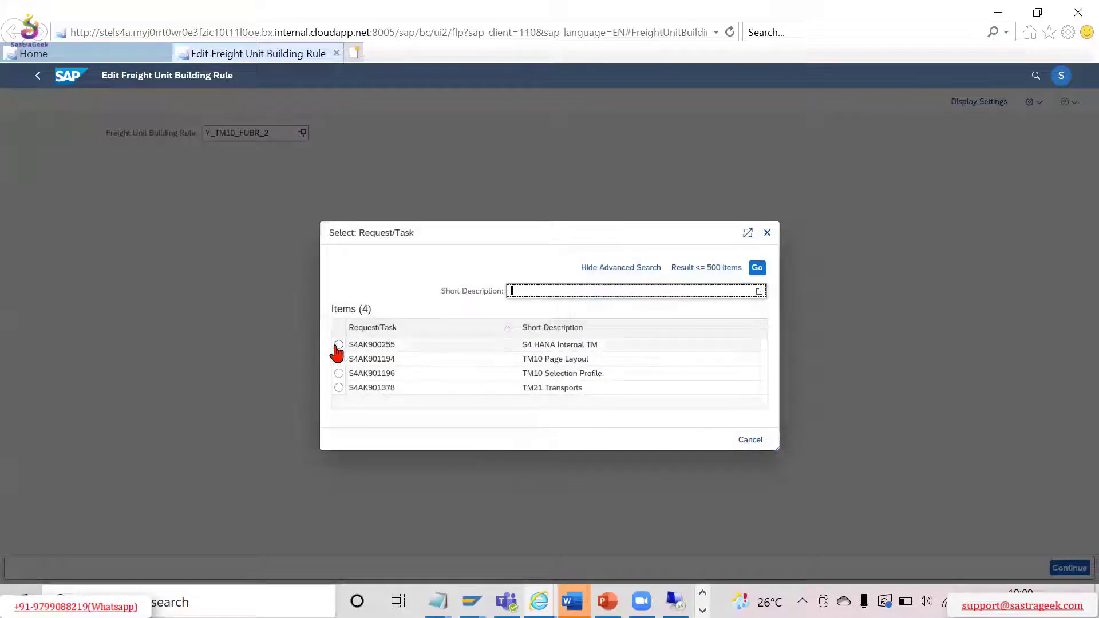
{"action": "left_click", "coordinate": [346, 347]}
{"action": "left_click", "coordinate": [590, 377]}
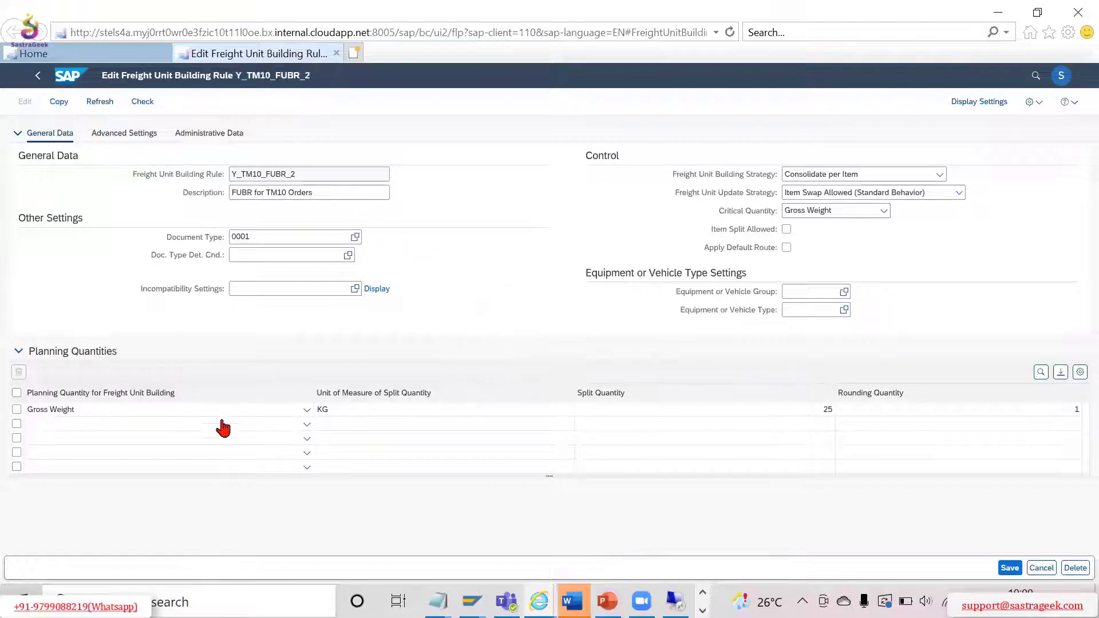
{"action": "double_click", "coordinate": [287, 240]}
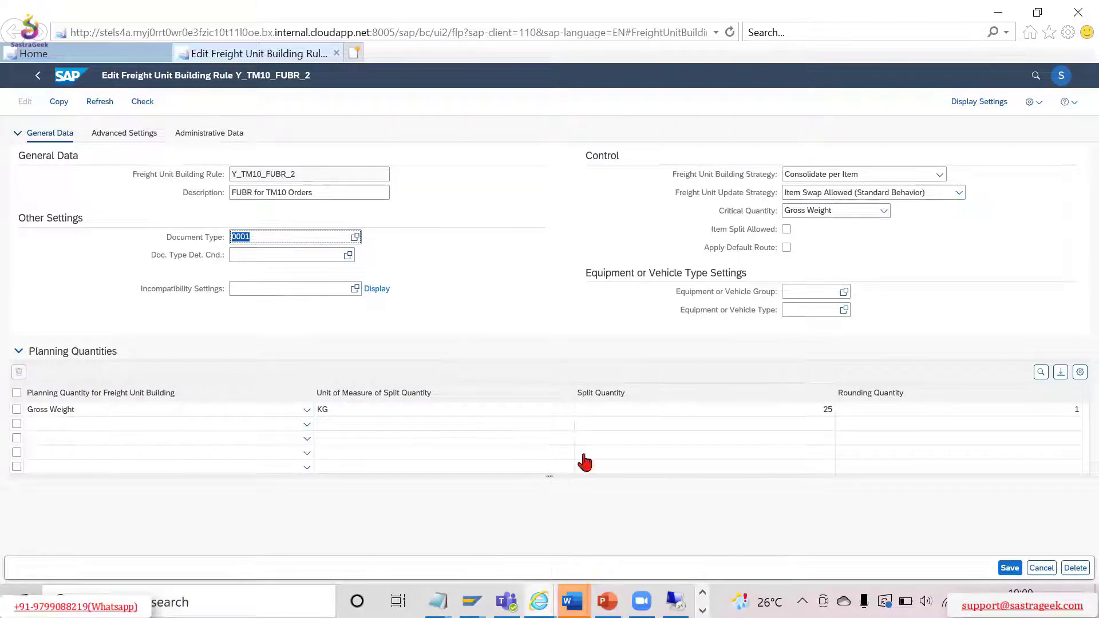
Switch to the s3.myfirewall.co remote desktop session and close the Synactive GuiXT window.
{"action": "left_click", "coordinate": [702, 593]}
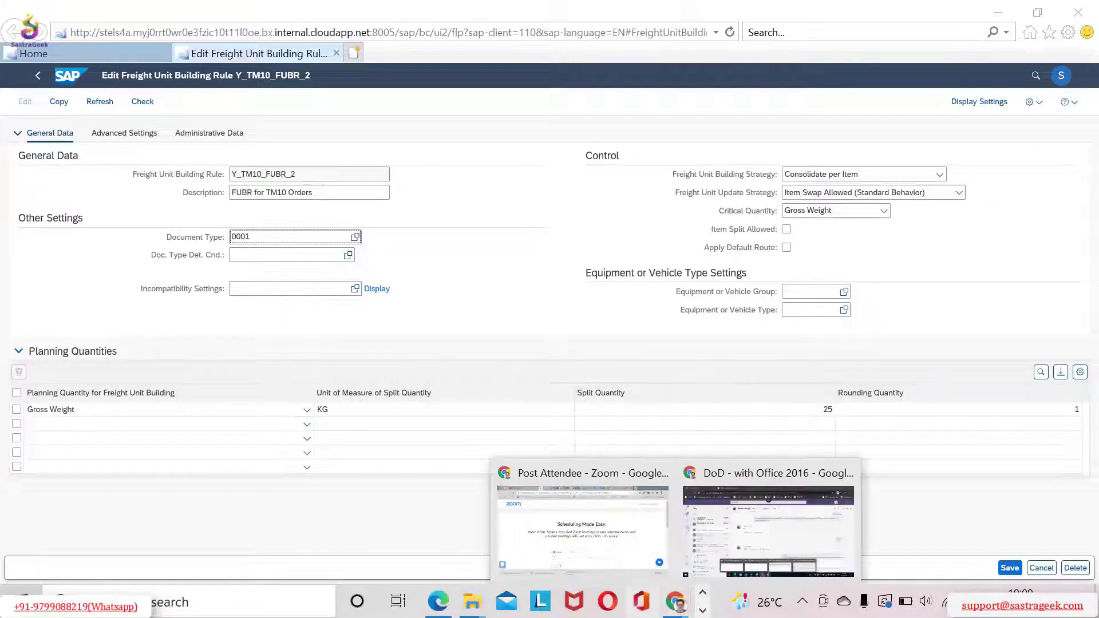
{"action": "left_click", "coordinate": [702, 611]}
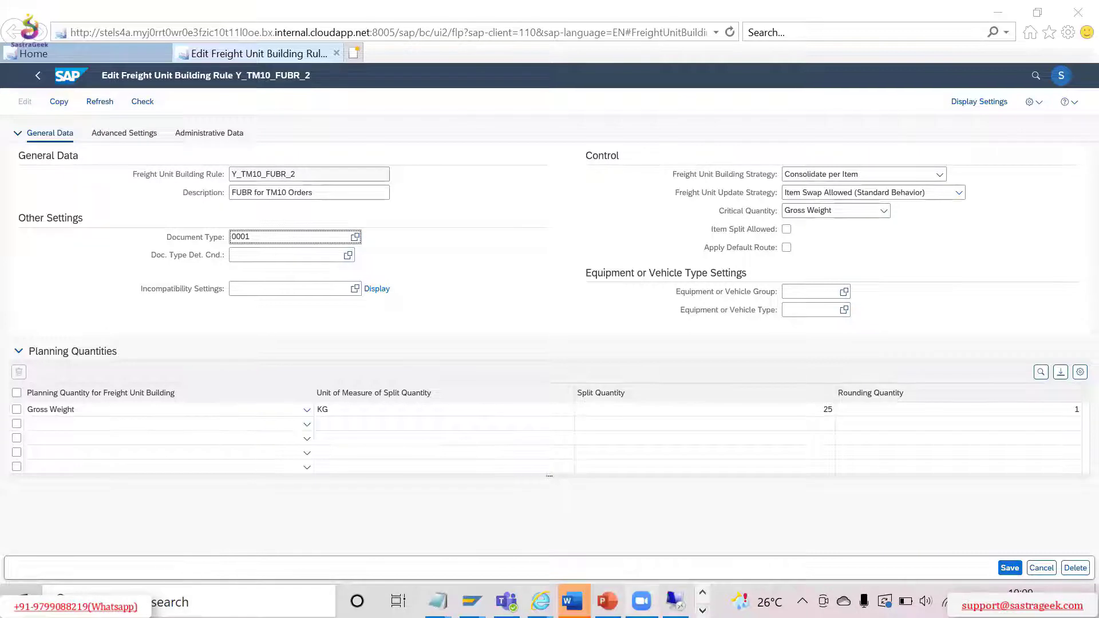
{"action": "left_click", "coordinate": [679, 586]}
{"action": "left_click", "coordinate": [607, 293]}
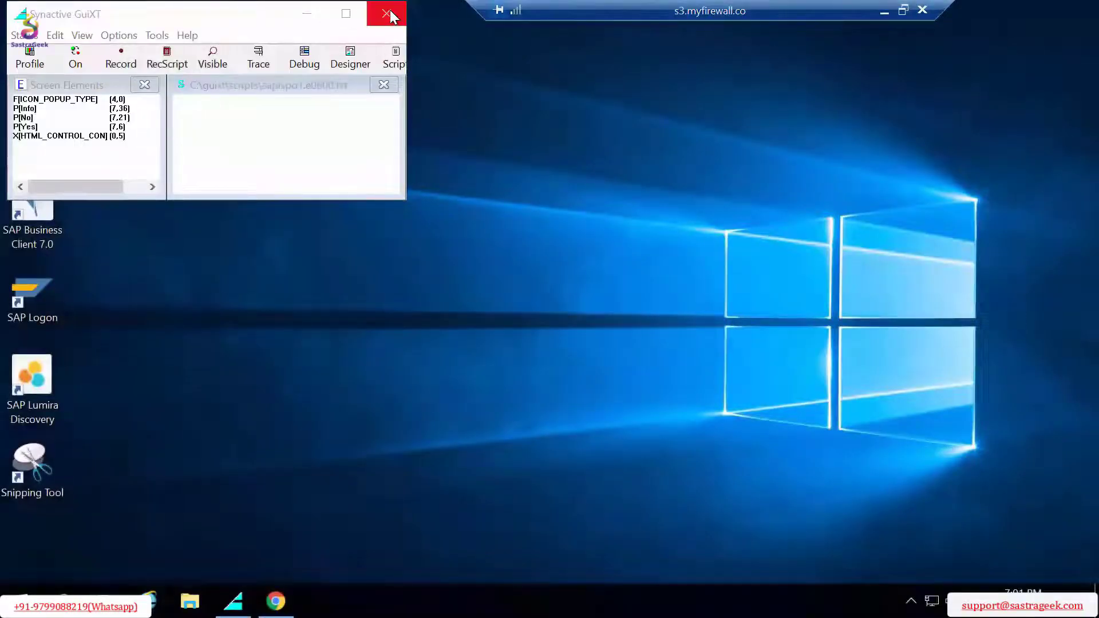
{"action": "left_click", "coordinate": [400, 23]}
Start SAP Logon on the remote desktop and connect to the S4H system.
{"action": "left_click", "coordinate": [35, 304]}
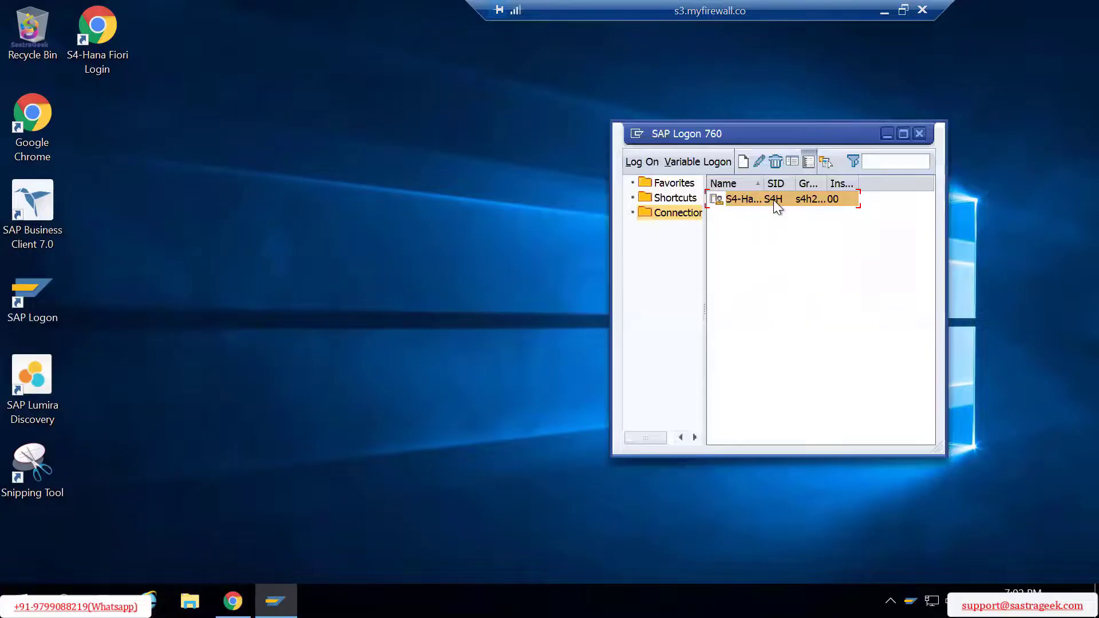
{"action": "double_click", "coordinate": [772, 199]}
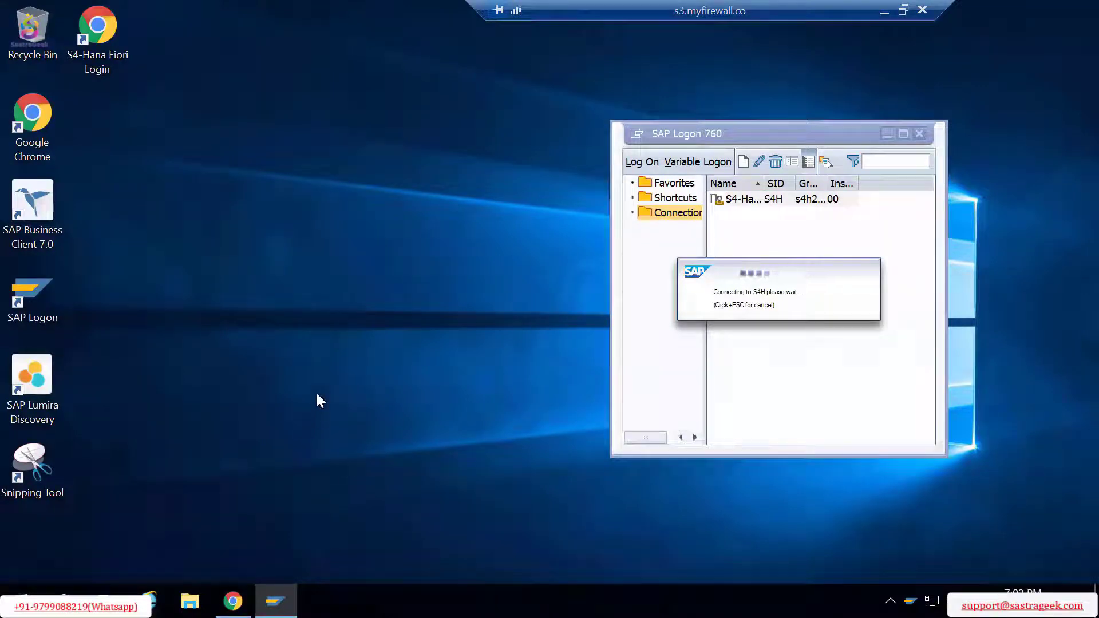
{"action": "left_click", "coordinate": [277, 602]}
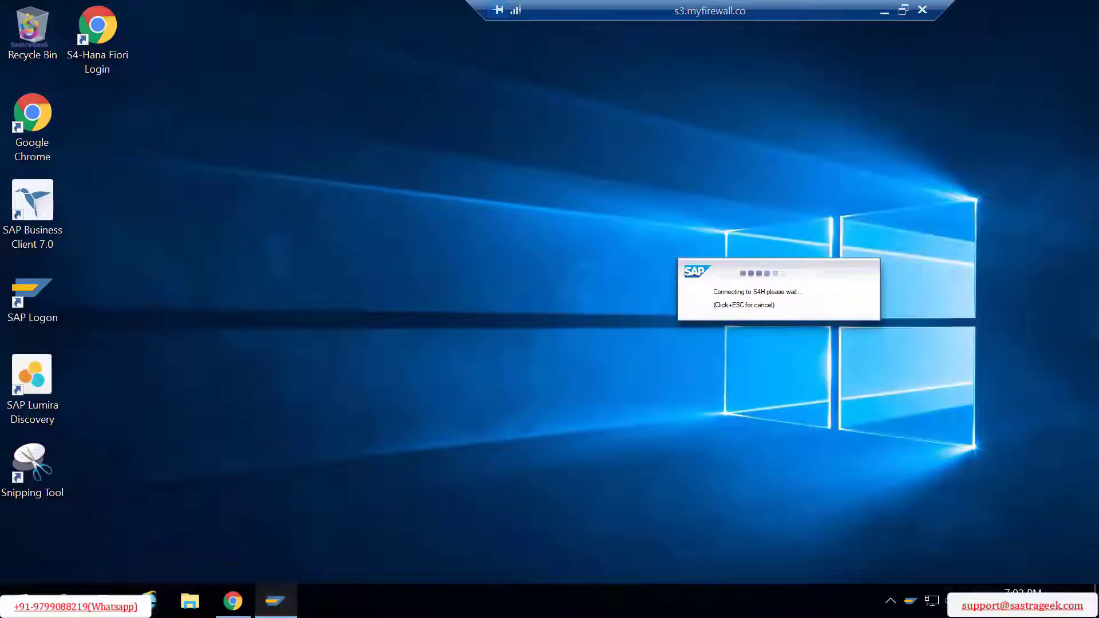
{"action": "left_click", "coordinate": [276, 601]}
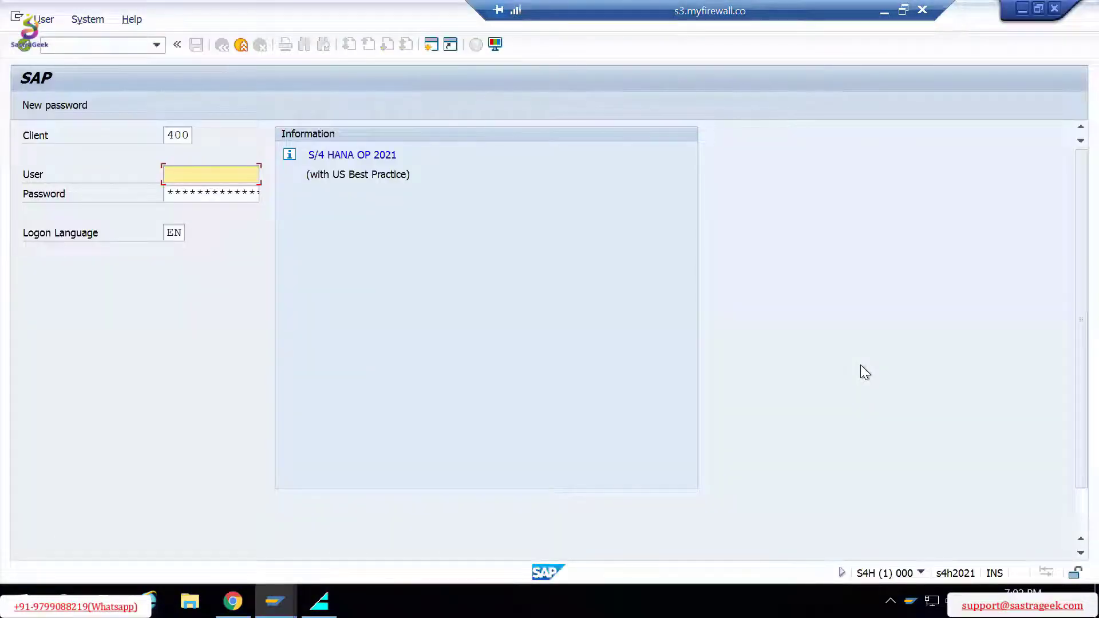
Try to log on to client 400 with the assigned user ID and its password.
{"action": "type", "text": "trnr02"}
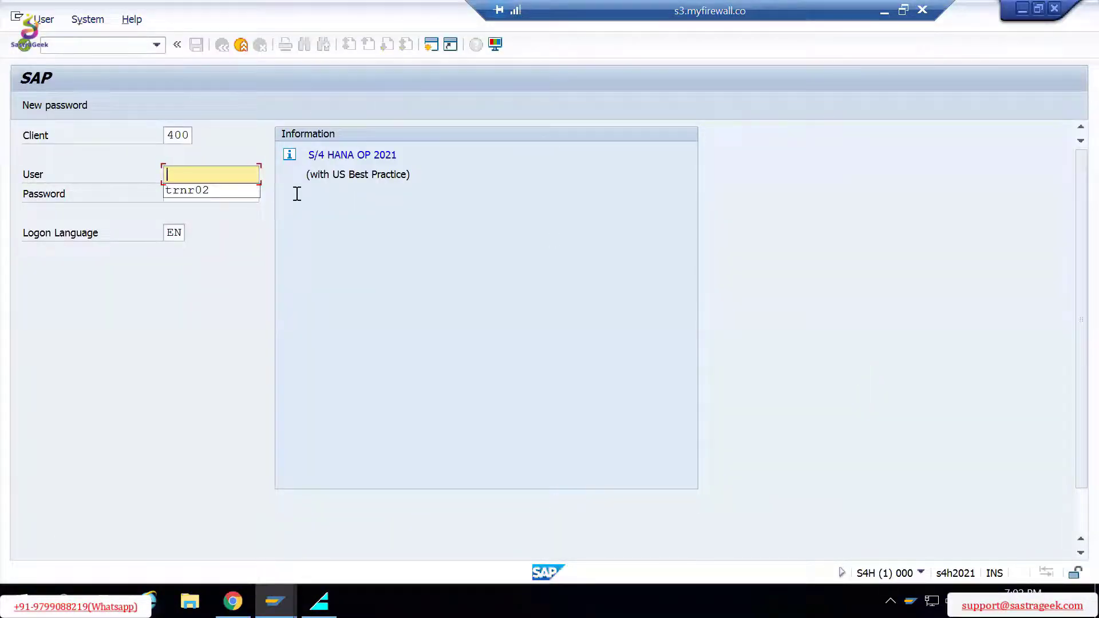
{"action": "left_click", "coordinate": [206, 193]}
{"action": "left_click", "coordinate": [166, 194]}
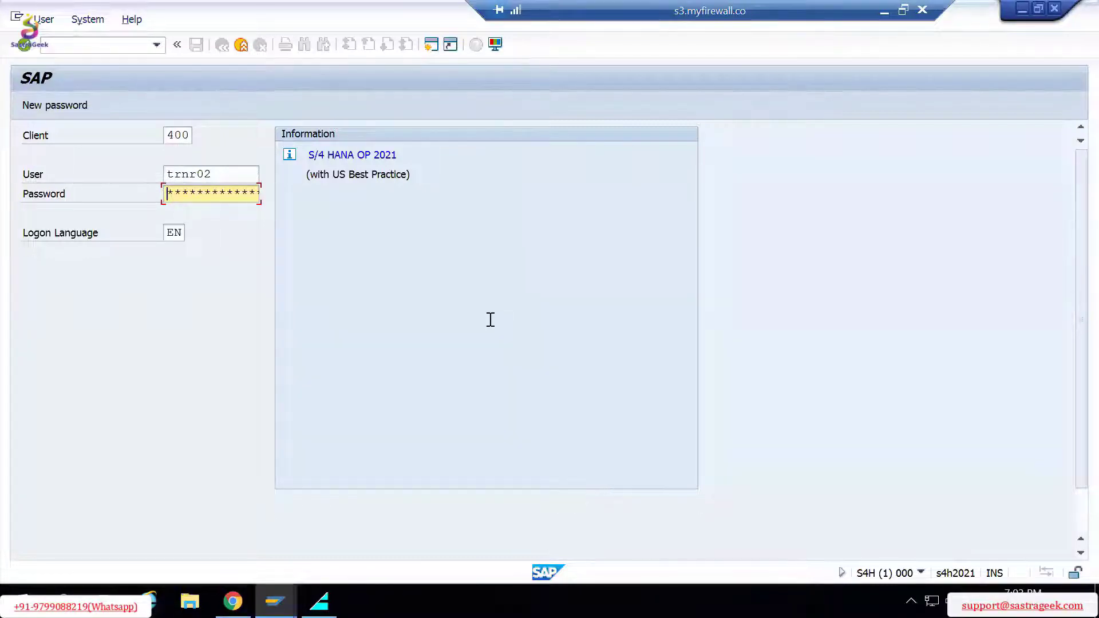
{"action": "type", "text": "**"}
{"action": "key", "text": "BackSpace"}
{"action": "key", "text": "BackSpace"}
{"action": "key", "text": "BackSpace"}
{"action": "key", "text": "BackSpace"}
{"action": "type", "text": "***********"}
{"action": "key", "text": "Return"}
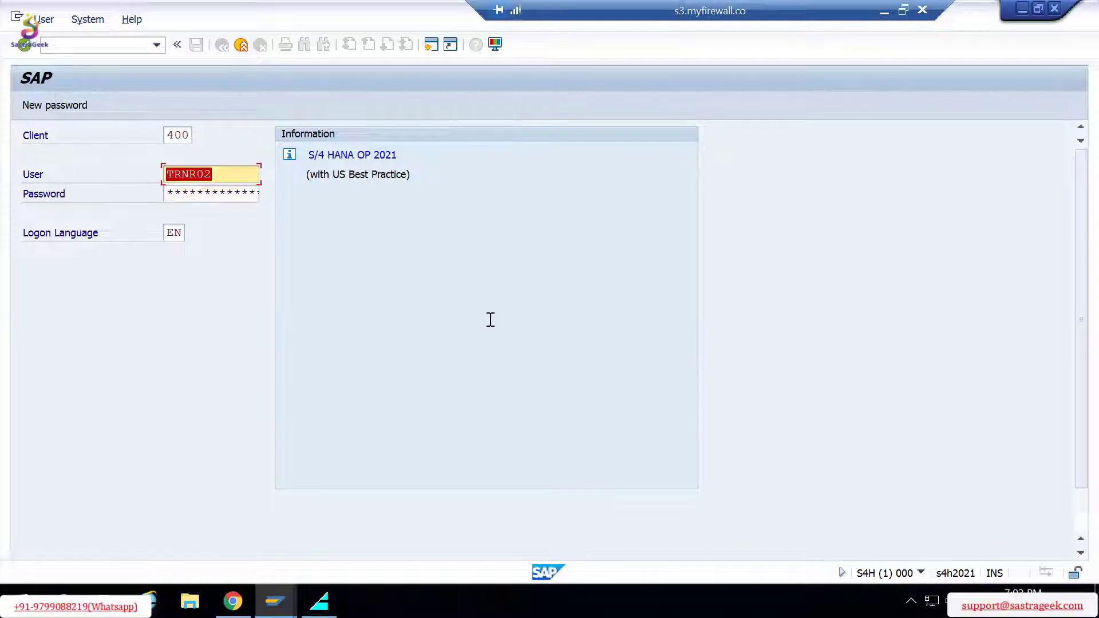
Re-enter the account password, complete the logon and dismiss the information message about failed attempts.
{"action": "left_click", "coordinate": [171, 193]}
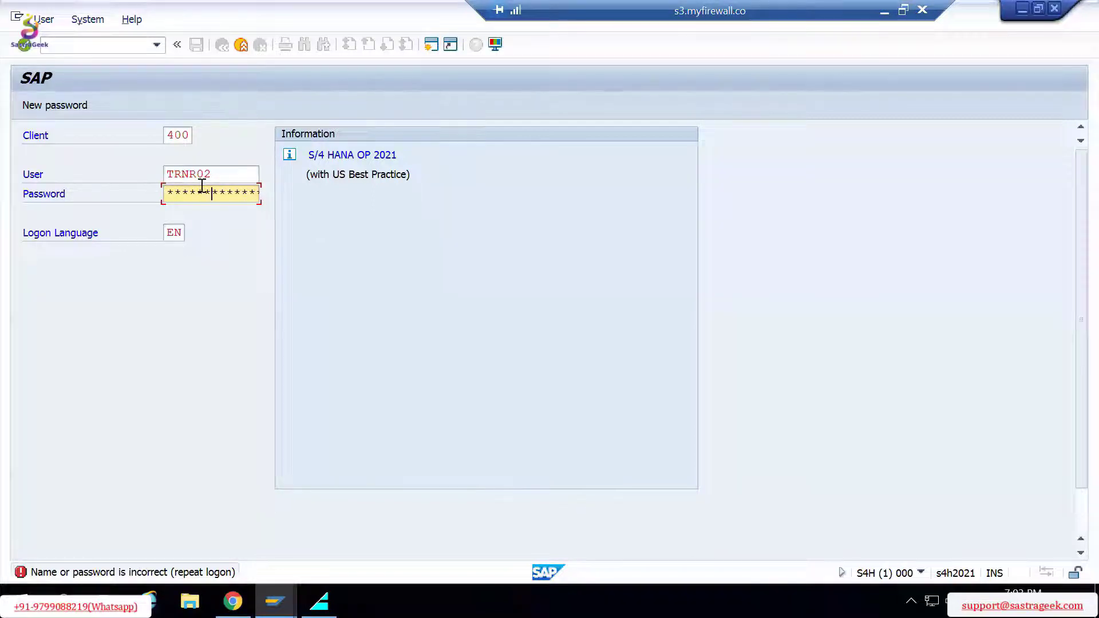
{"action": "key", "text": "Return"}
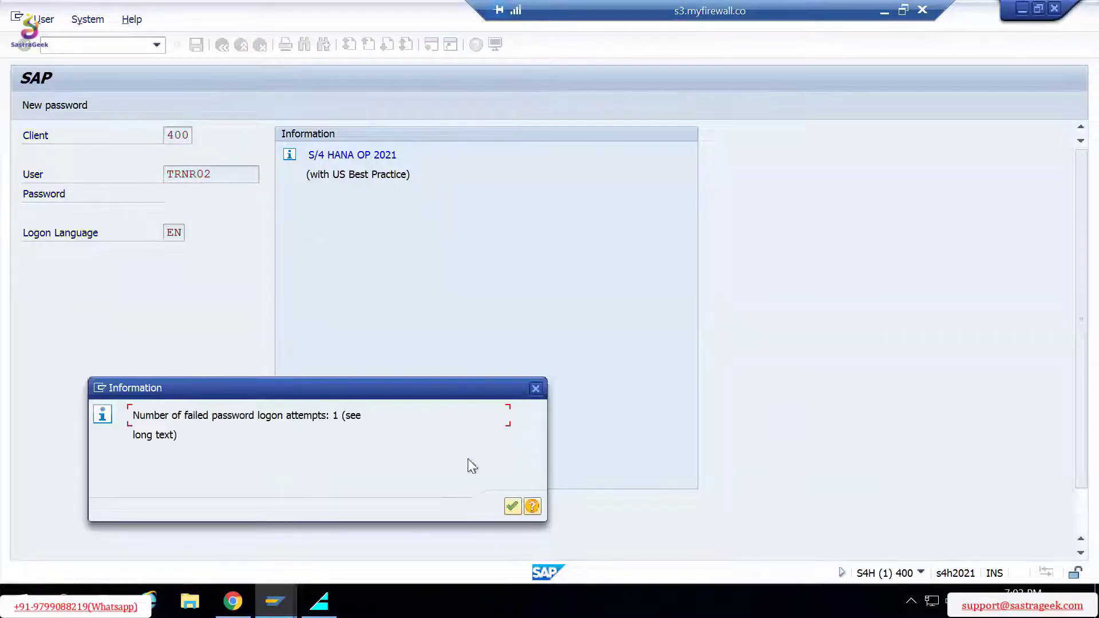
{"action": "left_click", "coordinate": [514, 507]}
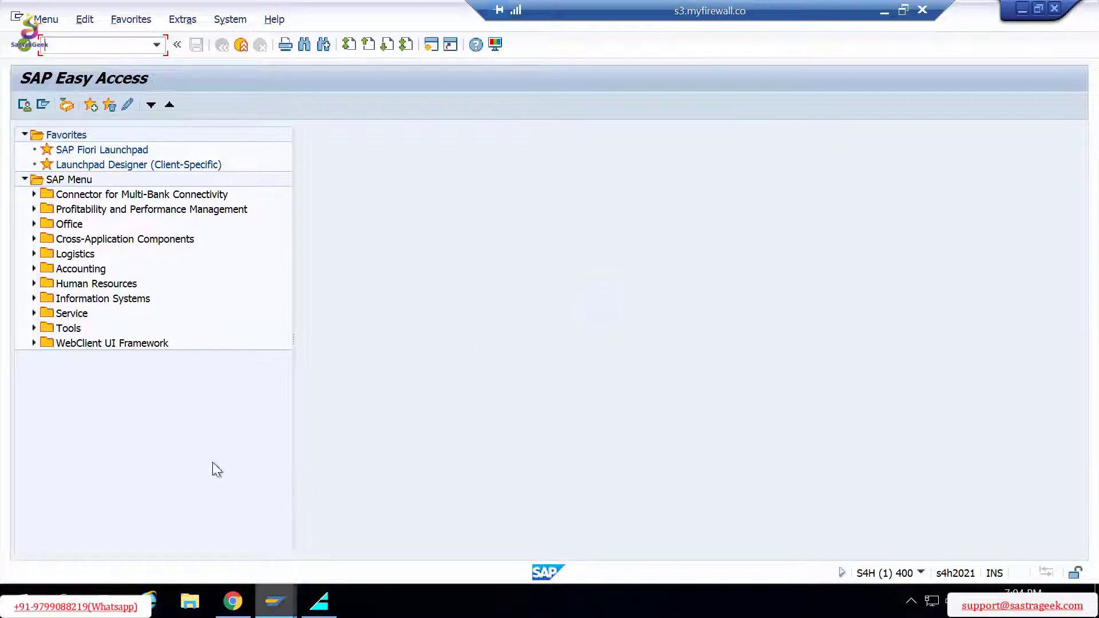
Run transaction spro and display the SAP Customizing Implementation Guide.
{"action": "type", "text": "spro"}
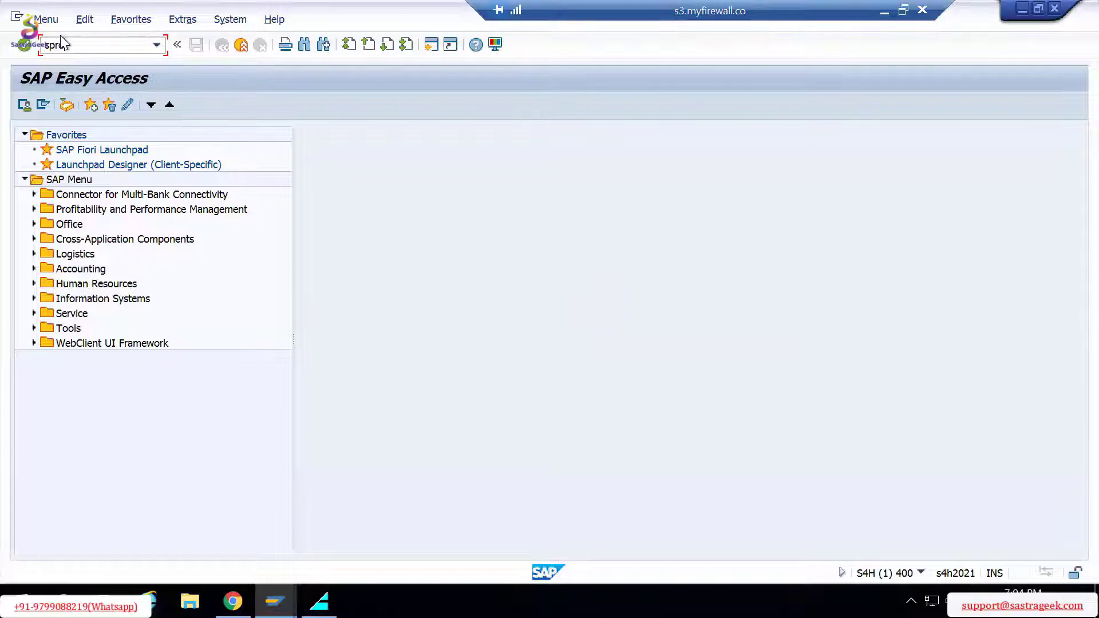
{"action": "key", "text": "Return"}
{"action": "left_click", "coordinate": [115, 105]}
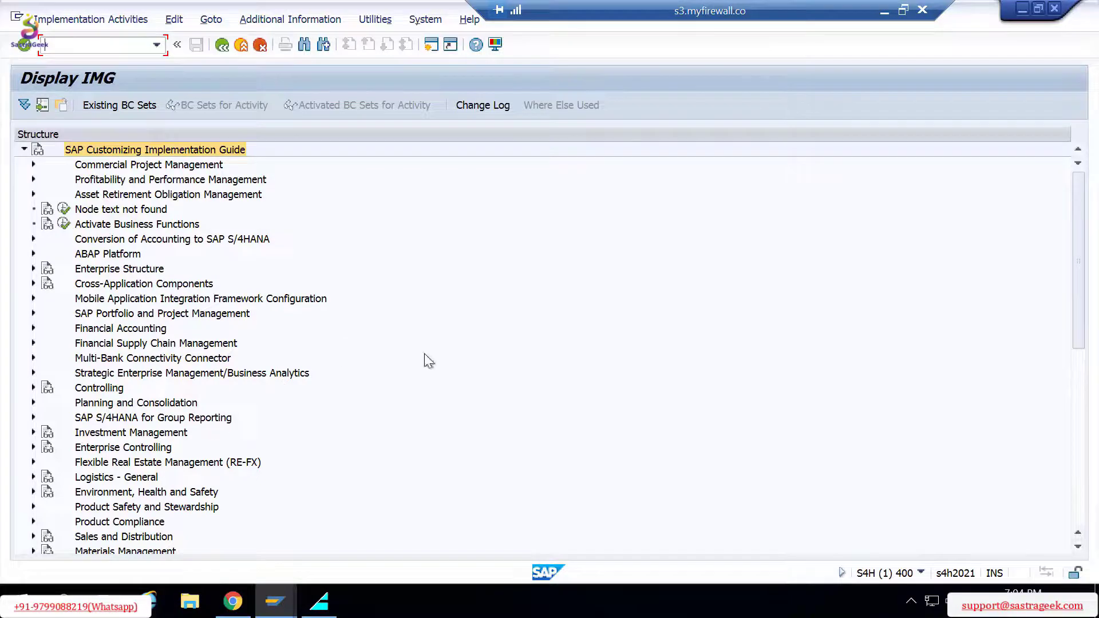
Expand the Transportation Management node in the SAP Customizing Implementation Guide.
{"action": "scroll", "coordinate": [280, 366], "scroll_direction": "down", "scroll_amount": 1}
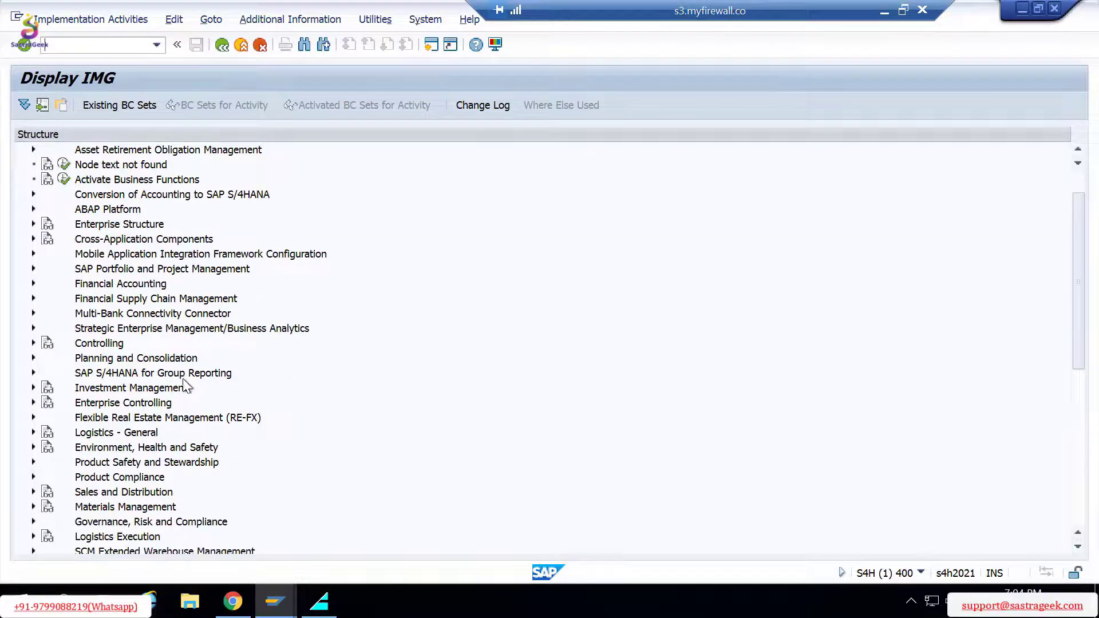
{"action": "scroll", "coordinate": [172, 335], "scroll_direction": "up", "scroll_amount": 1}
{"action": "scroll", "coordinate": [172, 335], "scroll_direction": "up", "scroll_amount": 1}
{"action": "scroll", "coordinate": [162, 417], "scroll_direction": "down", "scroll_amount": 3}
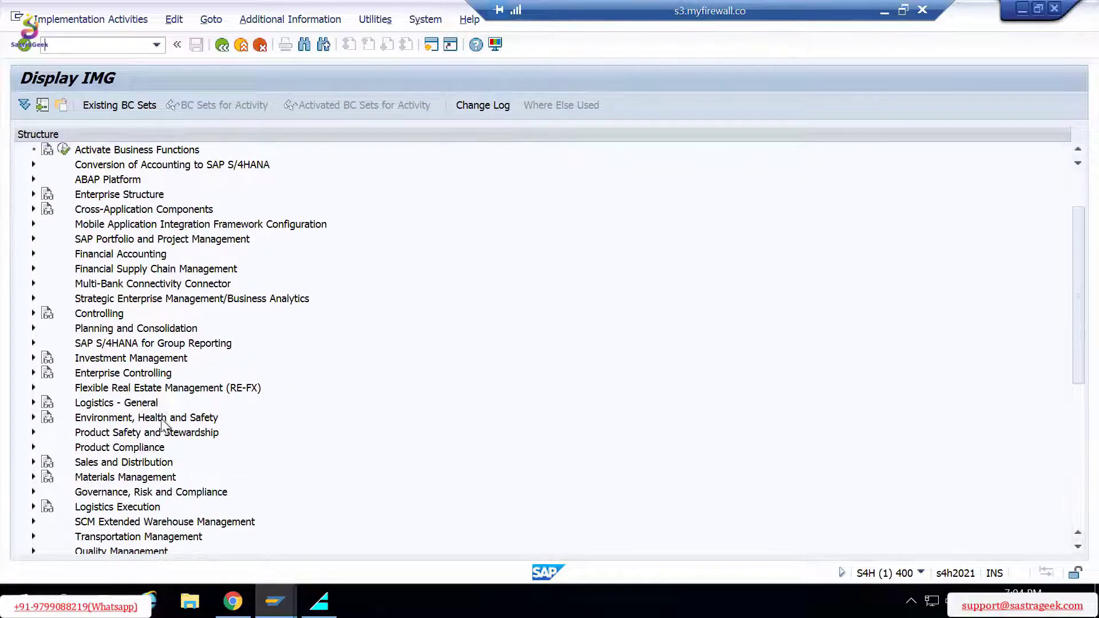
{"action": "scroll", "coordinate": [218, 382], "scroll_direction": "down", "scroll_amount": 1}
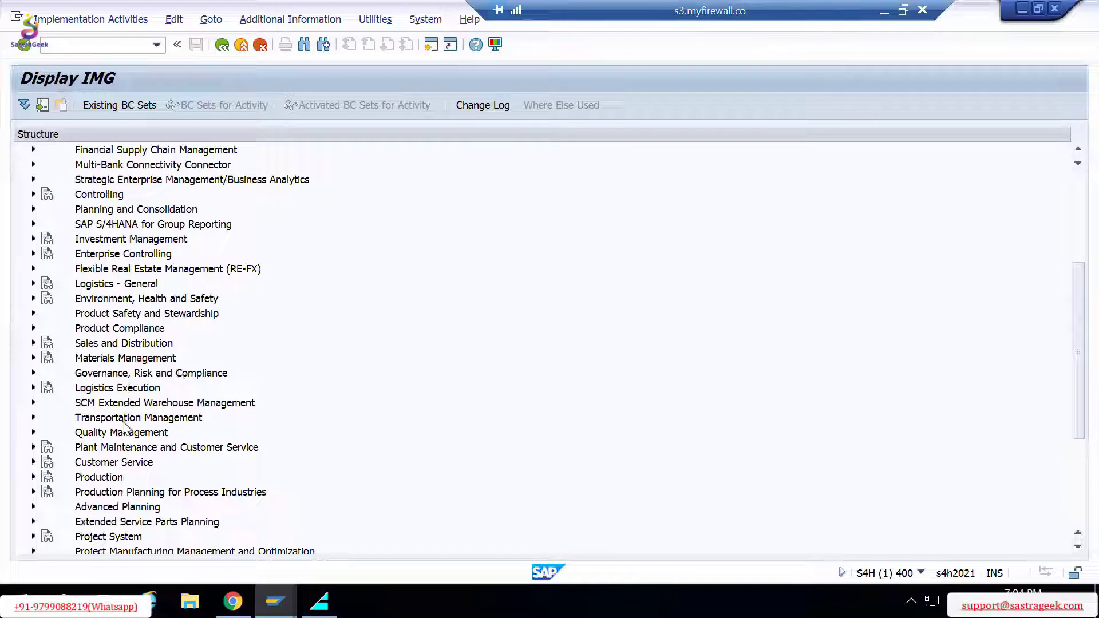
{"action": "left_click", "coordinate": [33, 415]}
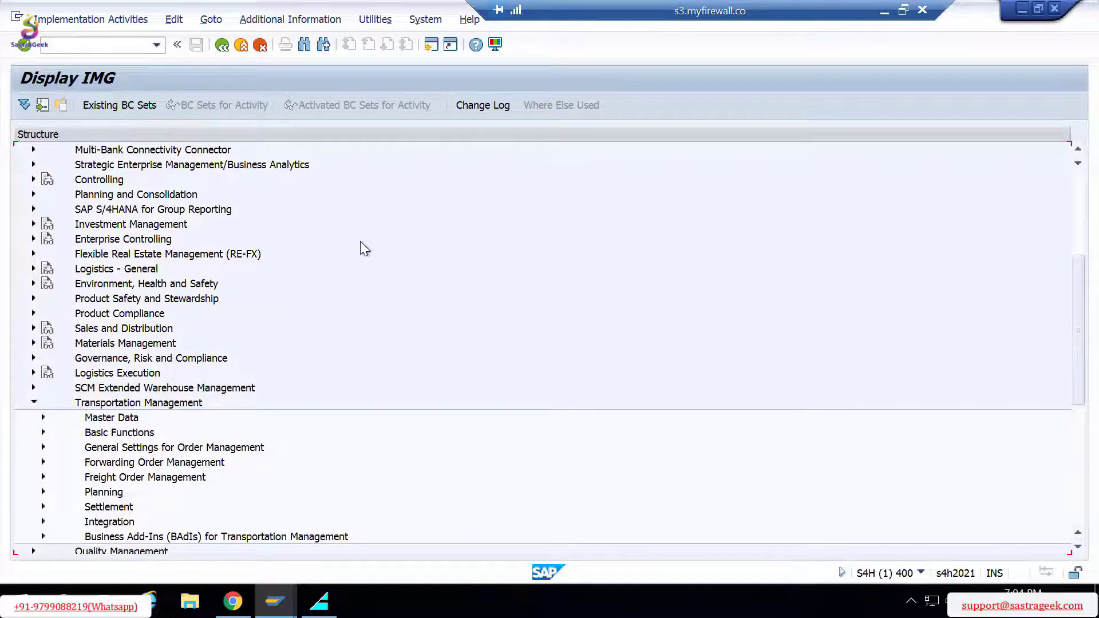
{"action": "scroll", "coordinate": [359, 242], "scroll_direction": "down", "scroll_amount": 1}
{"action": "scroll", "coordinate": [361, 242], "scroll_direction": "down", "scroll_amount": 1}
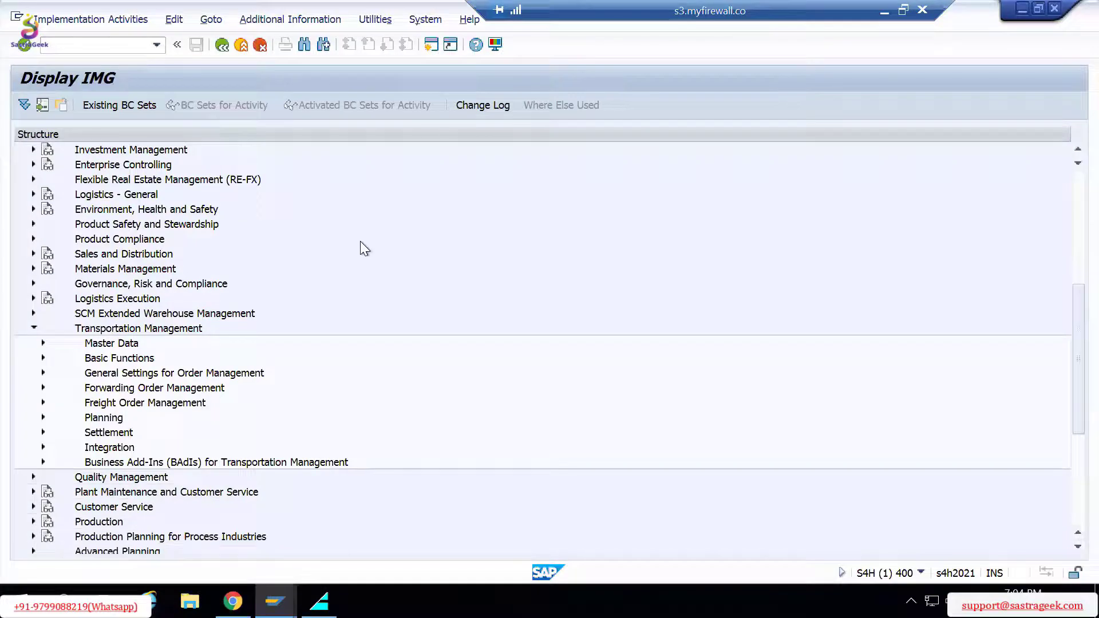
Expand Freight Order Management under Transportation Management and look through its customizing activities.
{"action": "left_click", "coordinate": [92, 419]}
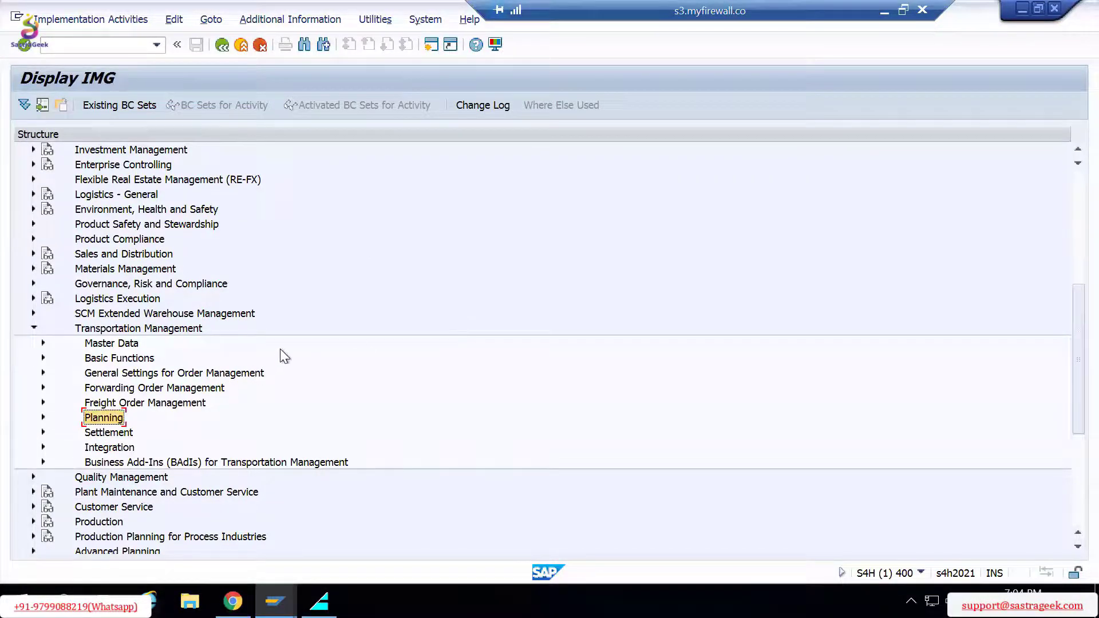
{"action": "left_click", "coordinate": [42, 402]}
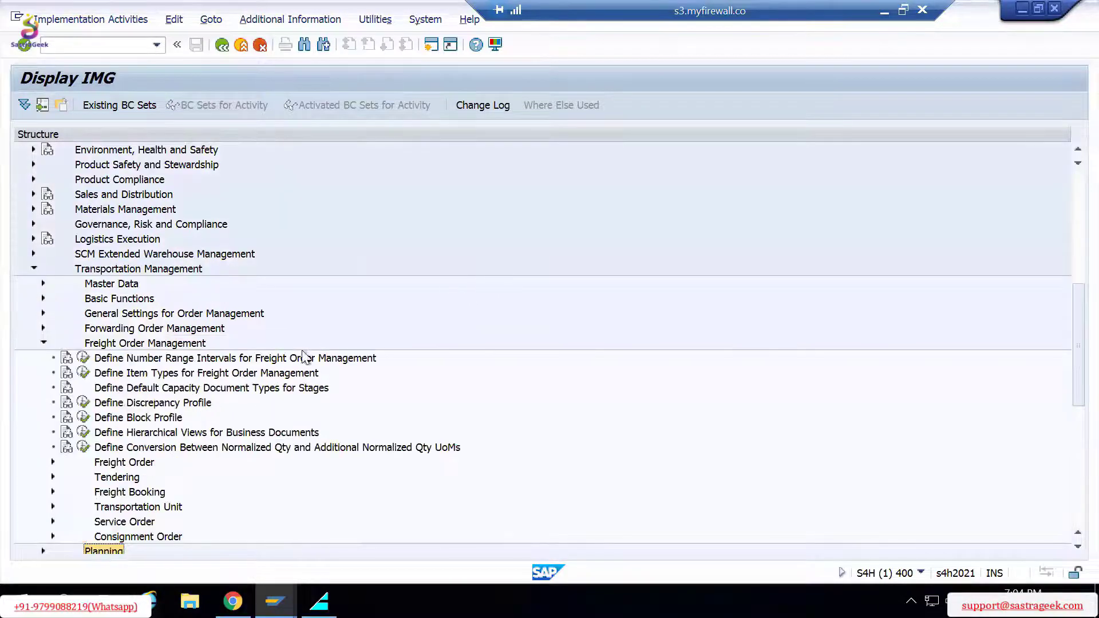
{"action": "scroll", "coordinate": [372, 343], "scroll_direction": "down", "scroll_amount": 1}
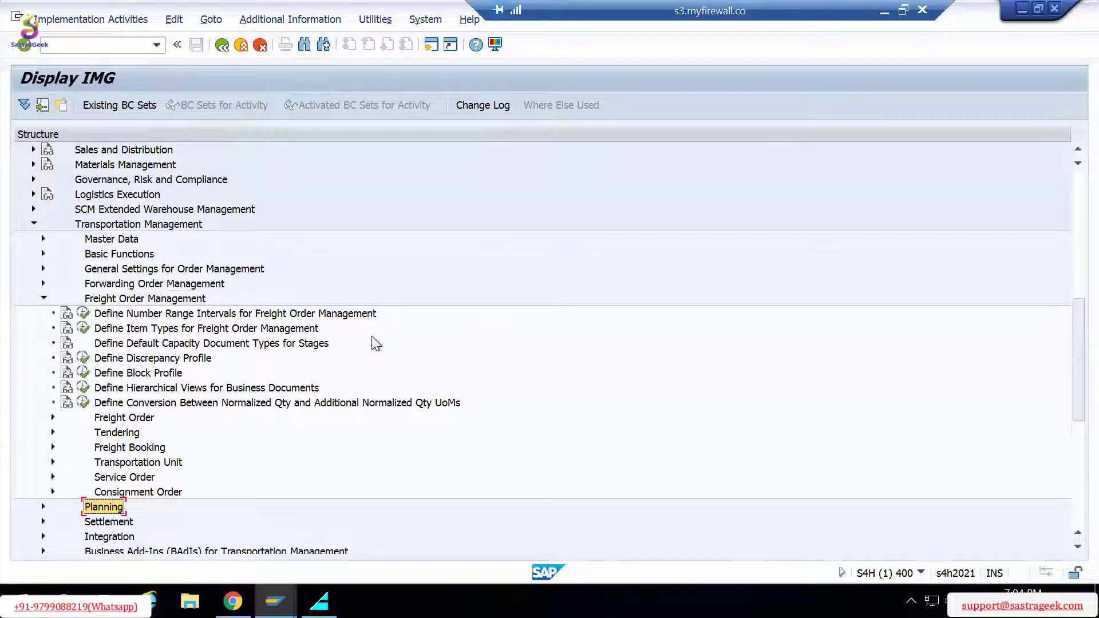
{"action": "scroll", "coordinate": [371, 339], "scroll_direction": "down", "scroll_amount": 2}
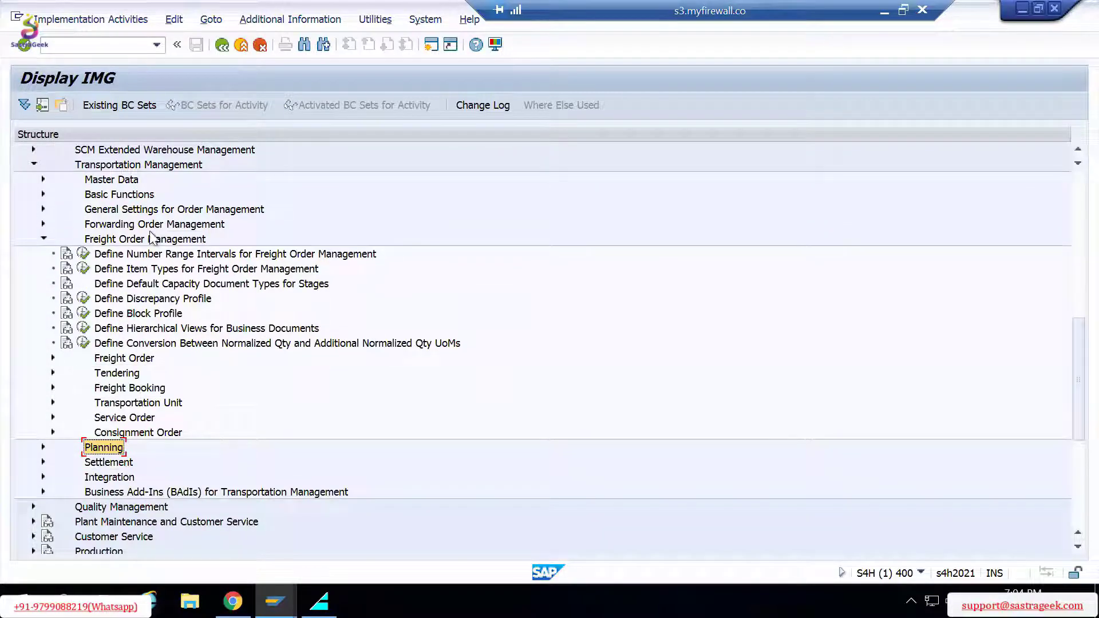
Expand Planning and its Freight Unit node, and execute the Define Freight Unit Types activity.
{"action": "left_click", "coordinate": [43, 448]}
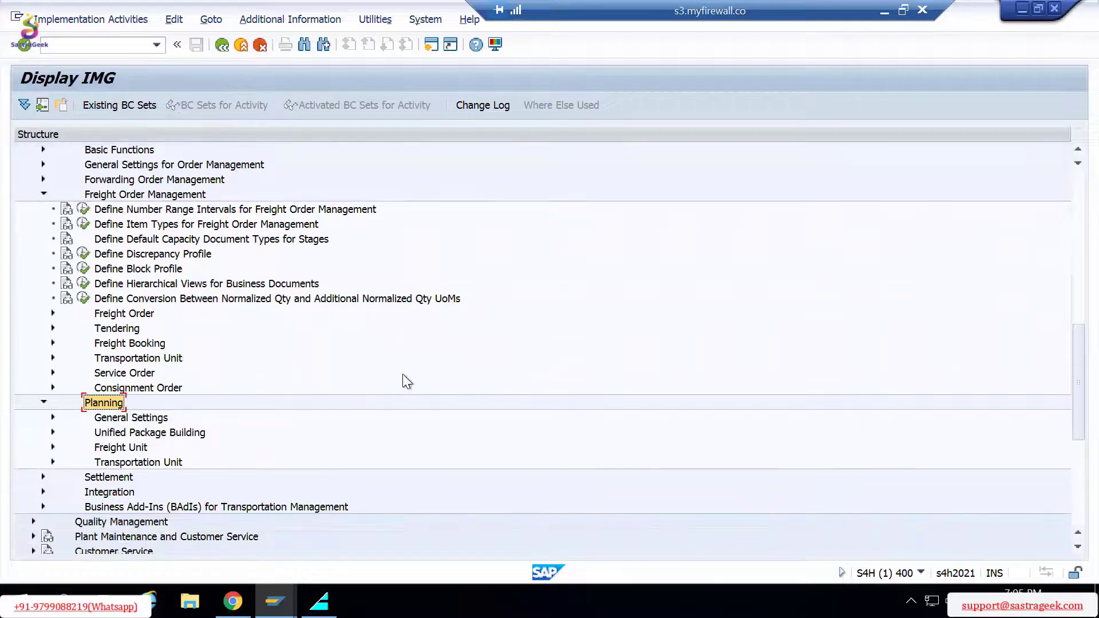
{"action": "scroll", "coordinate": [219, 387], "scroll_direction": "down", "scroll_amount": 1}
{"action": "scroll", "coordinate": [155, 387], "scroll_direction": "up", "scroll_amount": 1}
{"action": "scroll", "coordinate": [121, 378], "scroll_direction": "up", "scroll_amount": 1}
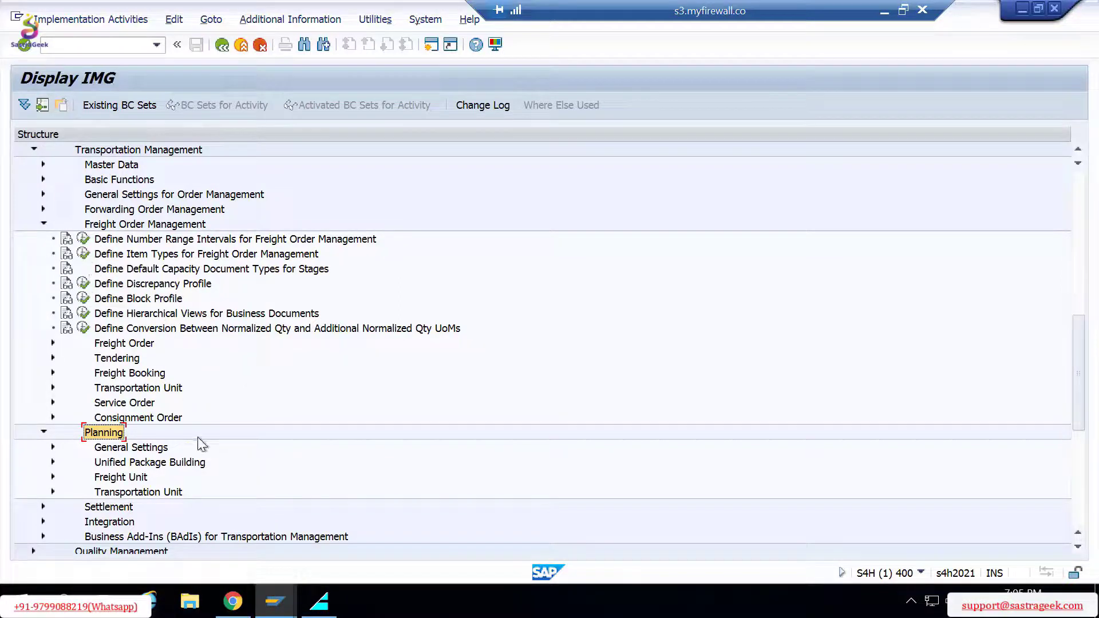
{"action": "scroll", "coordinate": [201, 443], "scroll_direction": "down", "scroll_amount": 1}
{"action": "left_click", "coordinate": [52, 432]}
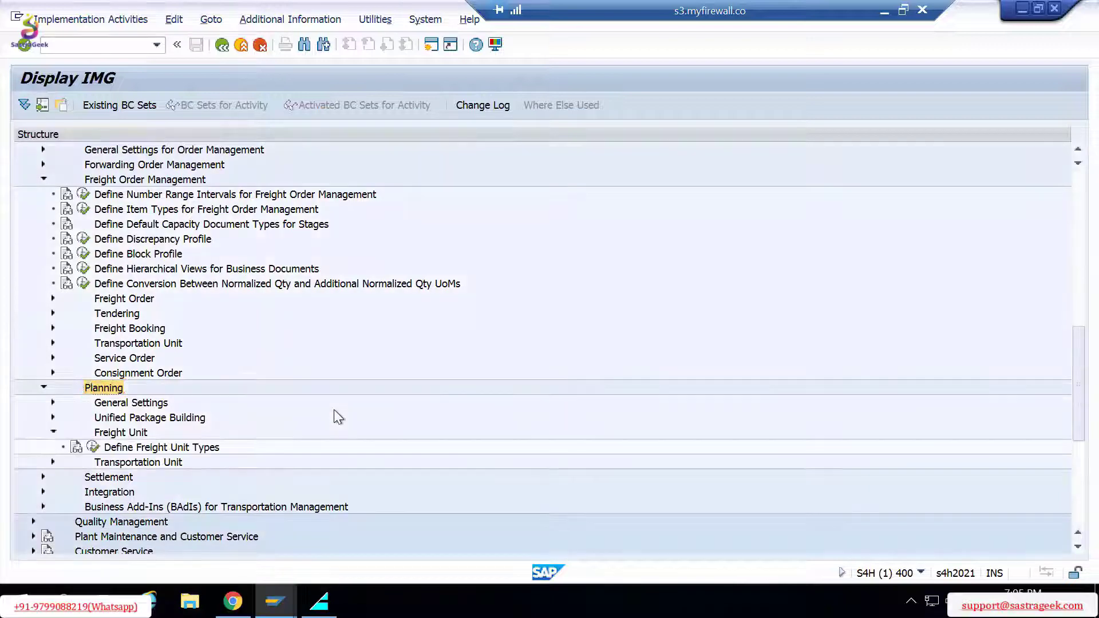
{"action": "scroll", "coordinate": [335, 410], "scroll_direction": "down", "scroll_amount": 1}
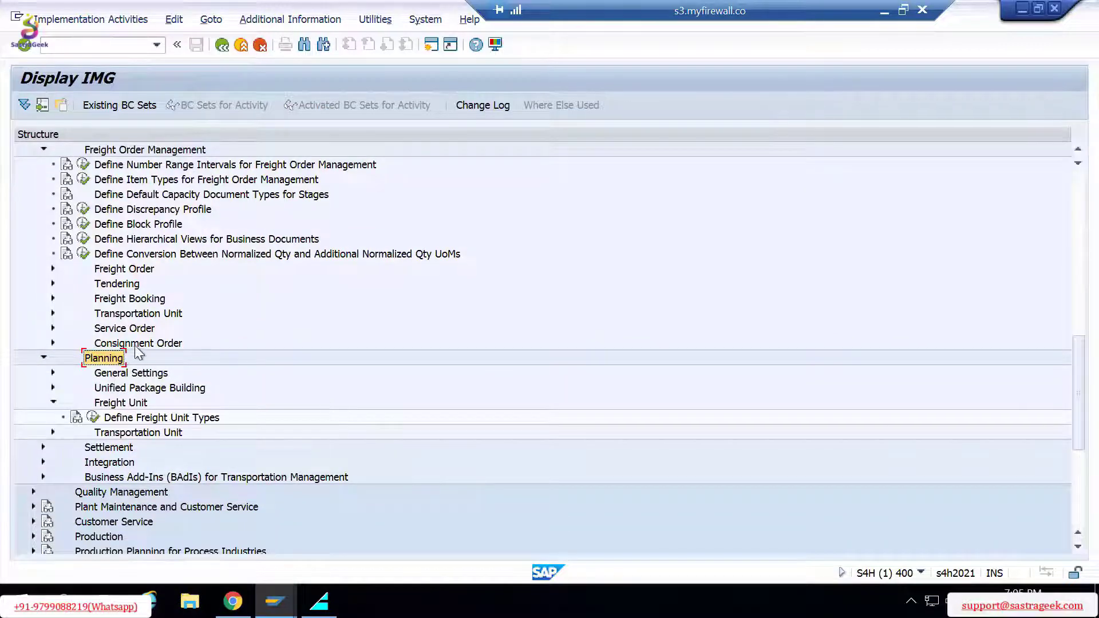
{"action": "left_click", "coordinate": [137, 418]}
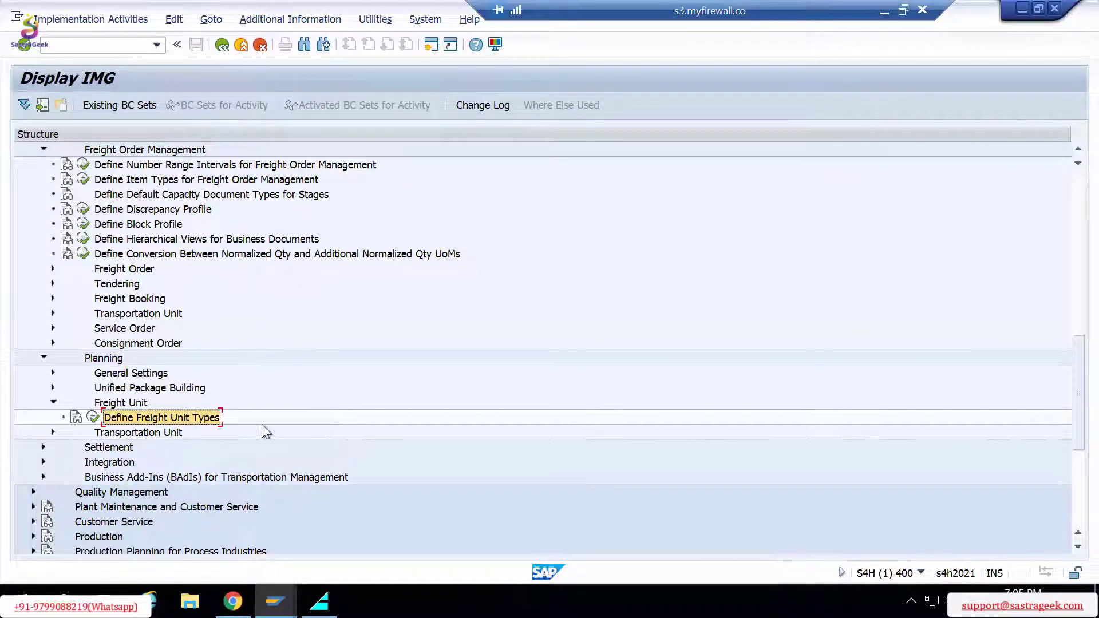
{"action": "left_click", "coordinate": [92, 418]}
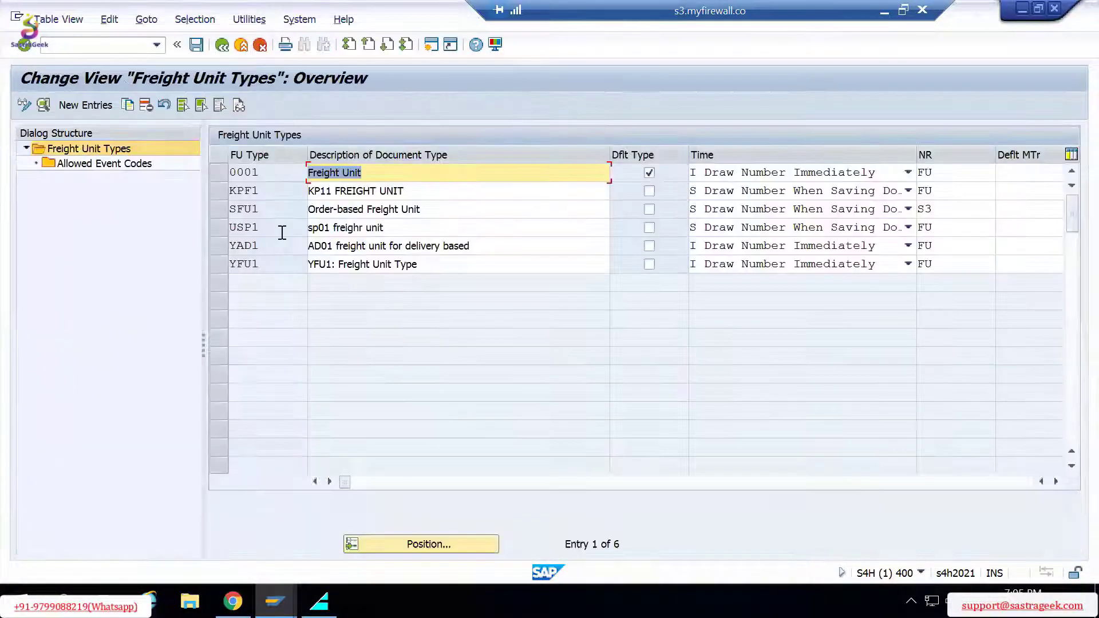
Open the details of freight unit type 0001 and narrow the Dialog Structure area to widen the settings view.
{"action": "left_click", "coordinate": [238, 173]}
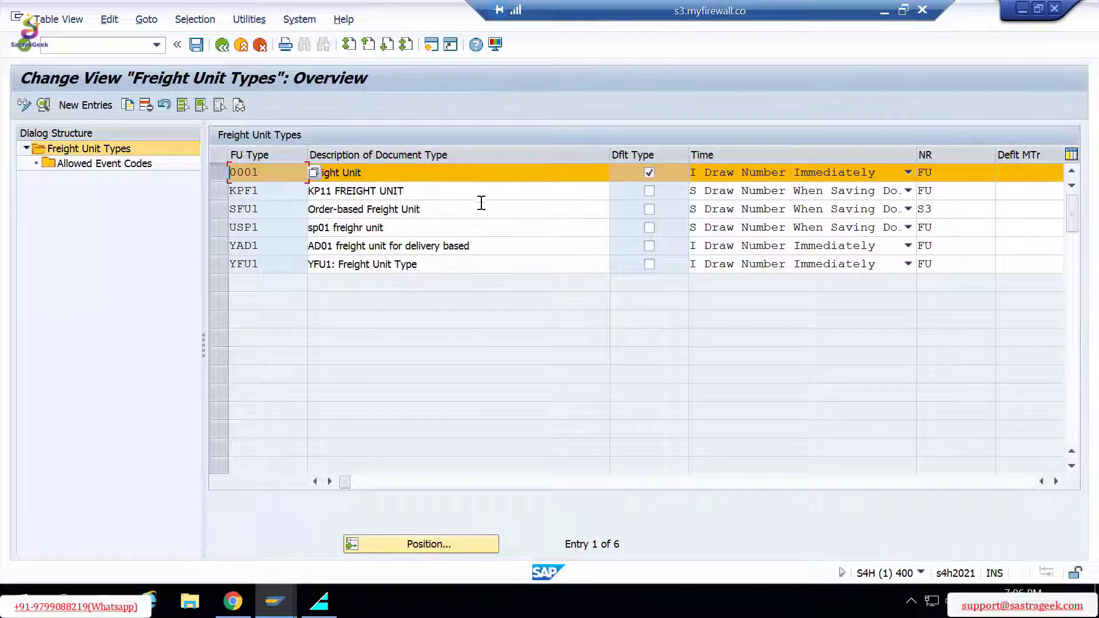
{"action": "left_click", "coordinate": [44, 106]}
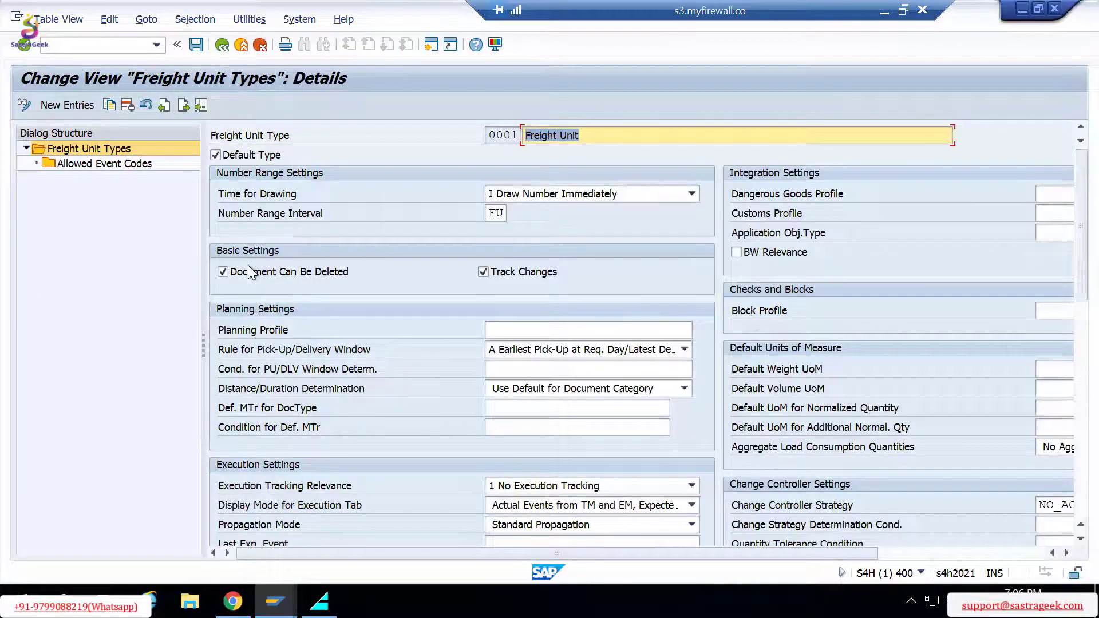
{"action": "left_click_drag", "start_coordinate": [204, 265], "coordinate": [171, 262]}
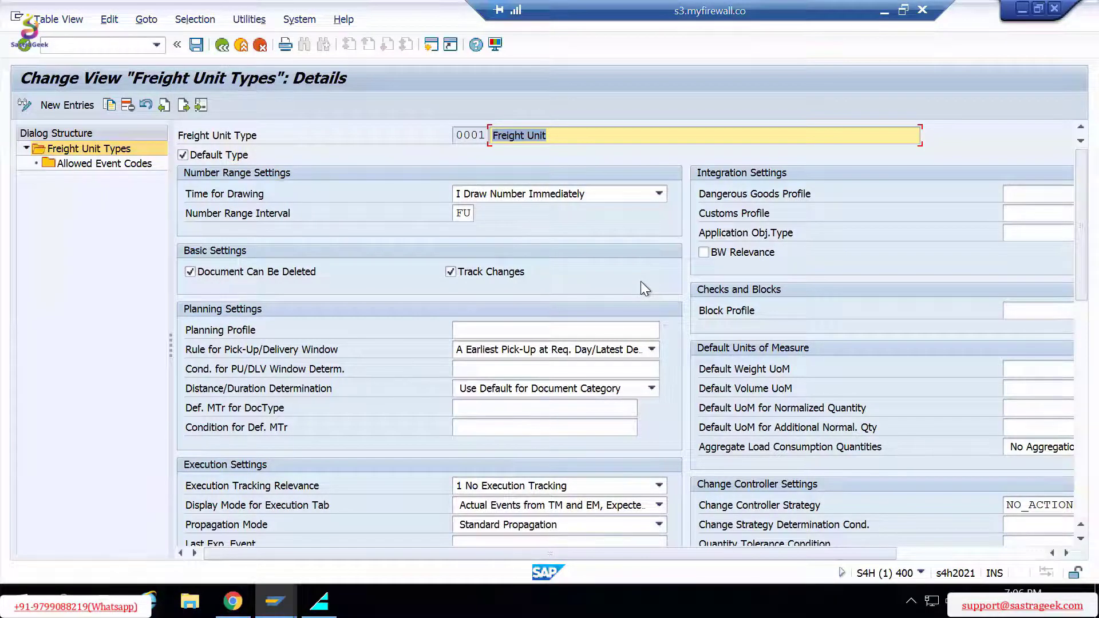
{"action": "scroll", "coordinate": [572, 277], "scroll_direction": "down", "scroll_amount": 2}
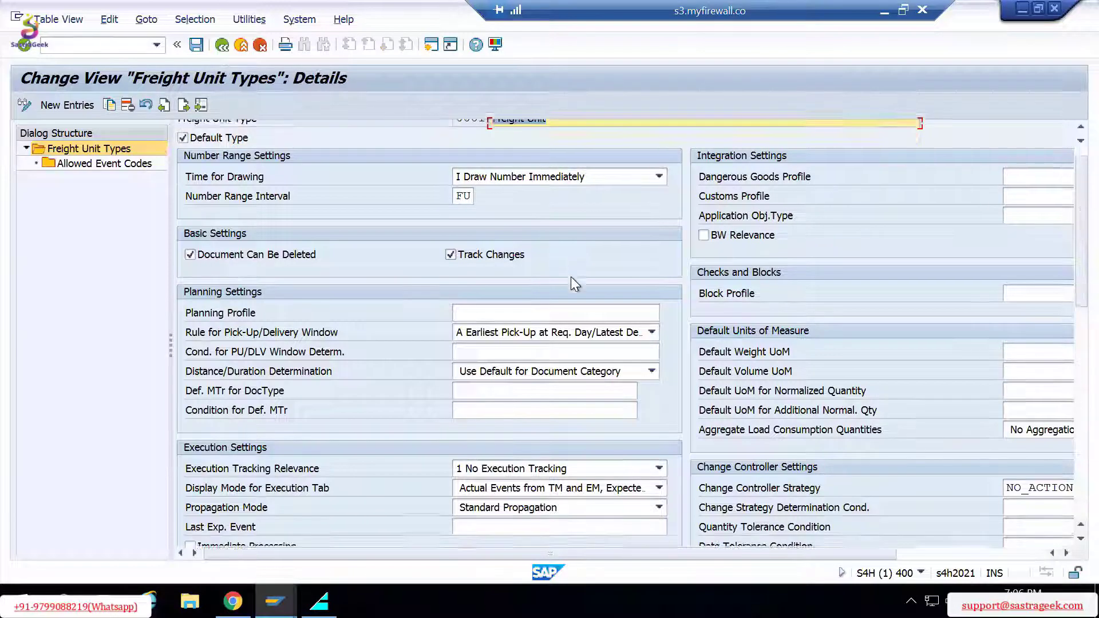
{"action": "scroll", "coordinate": [573, 277], "scroll_direction": "up", "scroll_amount": 2}
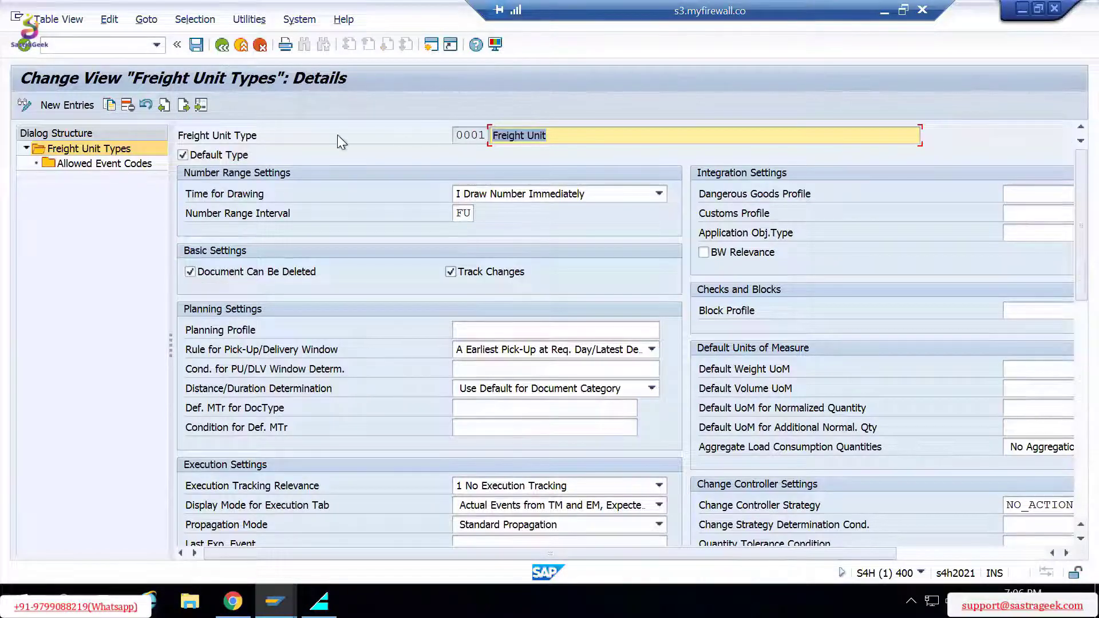
{"action": "left_click_drag", "start_coordinate": [452, 135], "coordinate": [312, 125]}
Check the Time for Drawing options and the available number range intervals for freight unit type 0001 without changing them.
{"action": "left_click", "coordinate": [658, 194]}
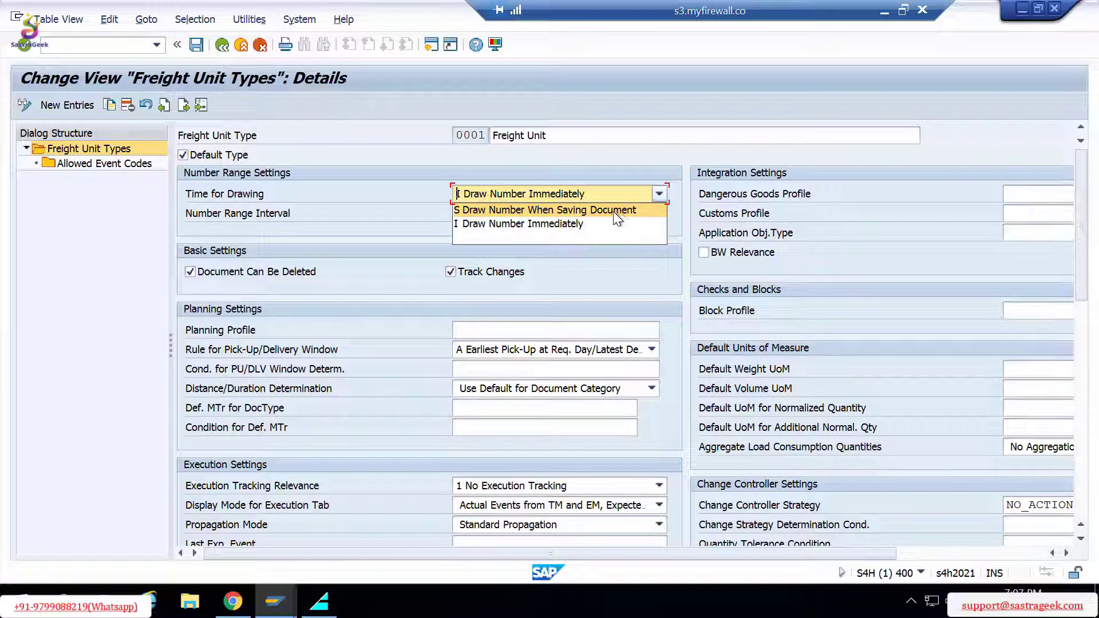
{"action": "left_click", "coordinate": [579, 158]}
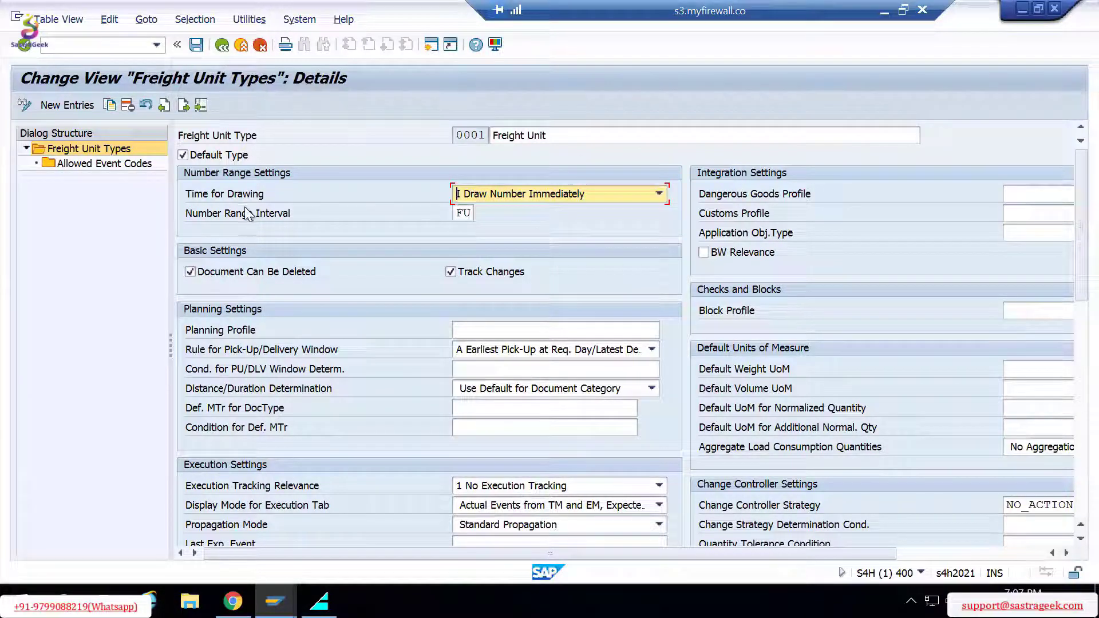
{"action": "left_click", "coordinate": [465, 214]}
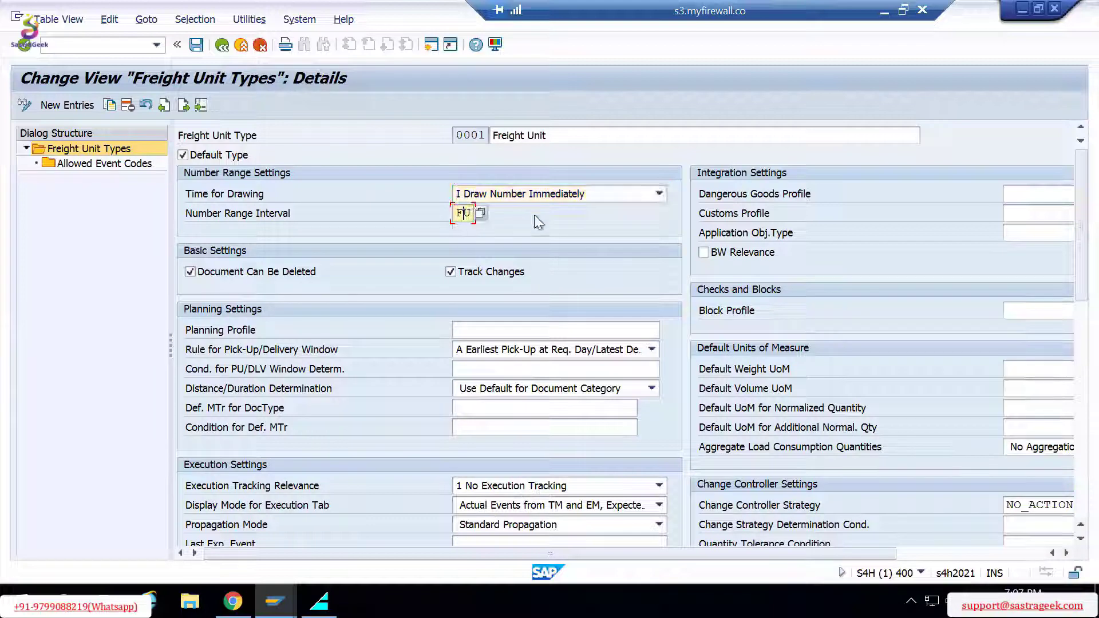
{"action": "key", "text": "F4"}
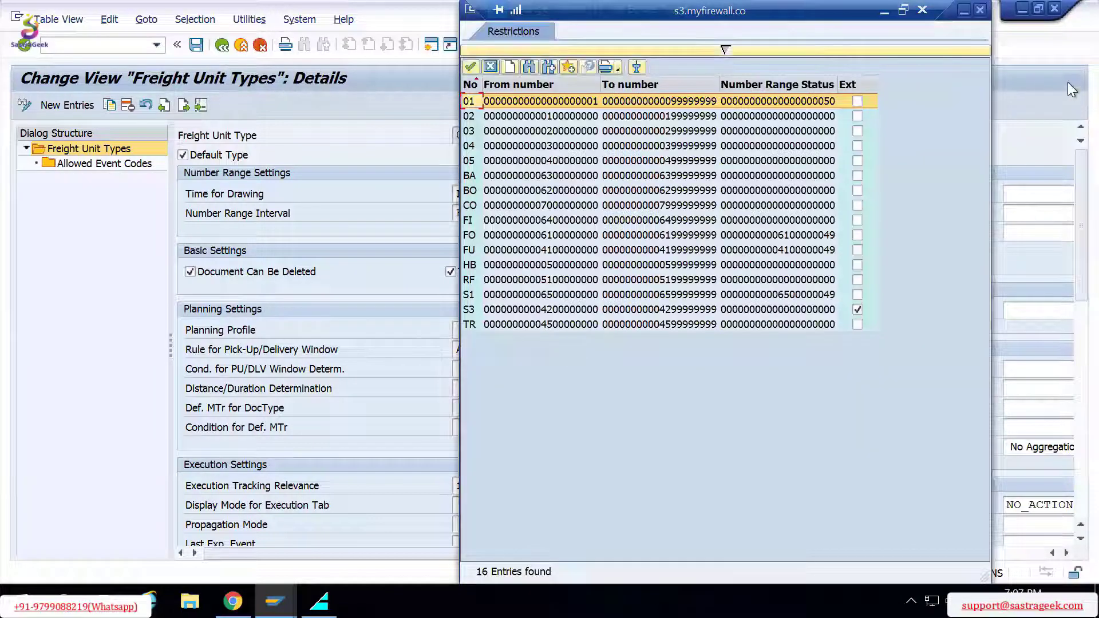
{"action": "key", "text": "Escape"}
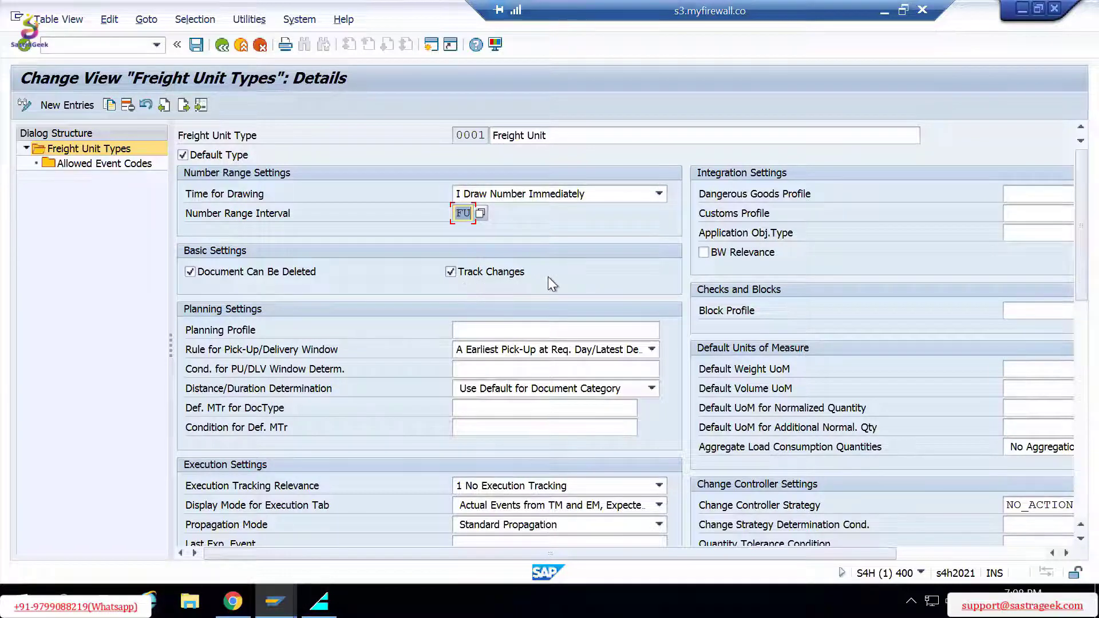
Set the Rule for Pick-Up/Delivery Window of freight unit type 0001 to Pick-Up and Delivery Exactly on Requested Day.
{"action": "scroll", "coordinate": [565, 281], "scroll_direction": "down", "scroll_amount": 1}
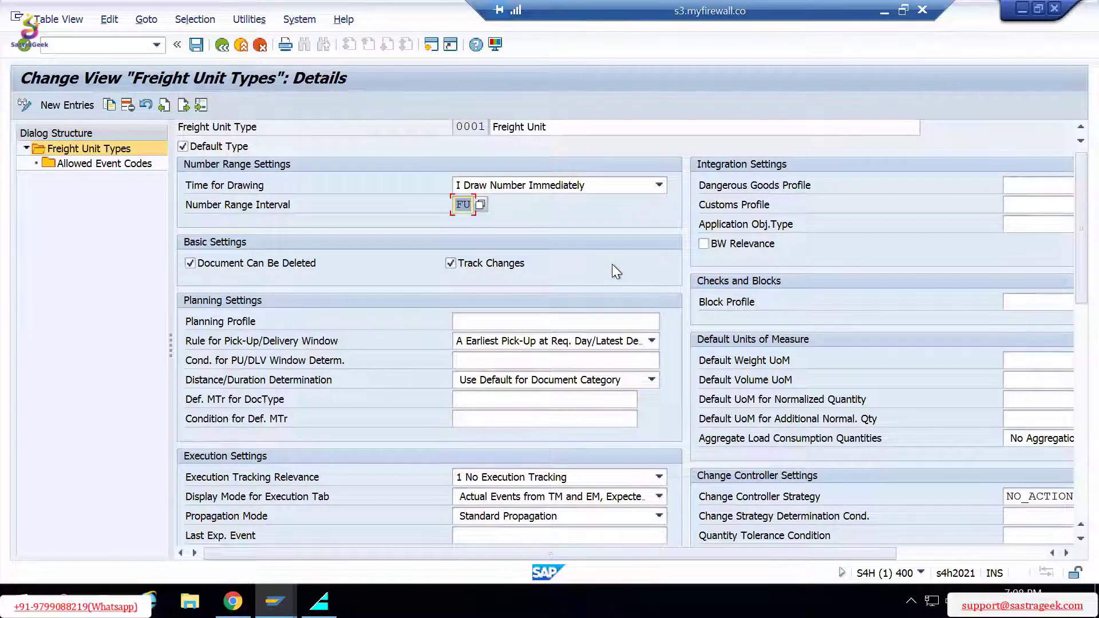
{"action": "scroll", "coordinate": [612, 264], "scroll_direction": "down", "scroll_amount": 1}
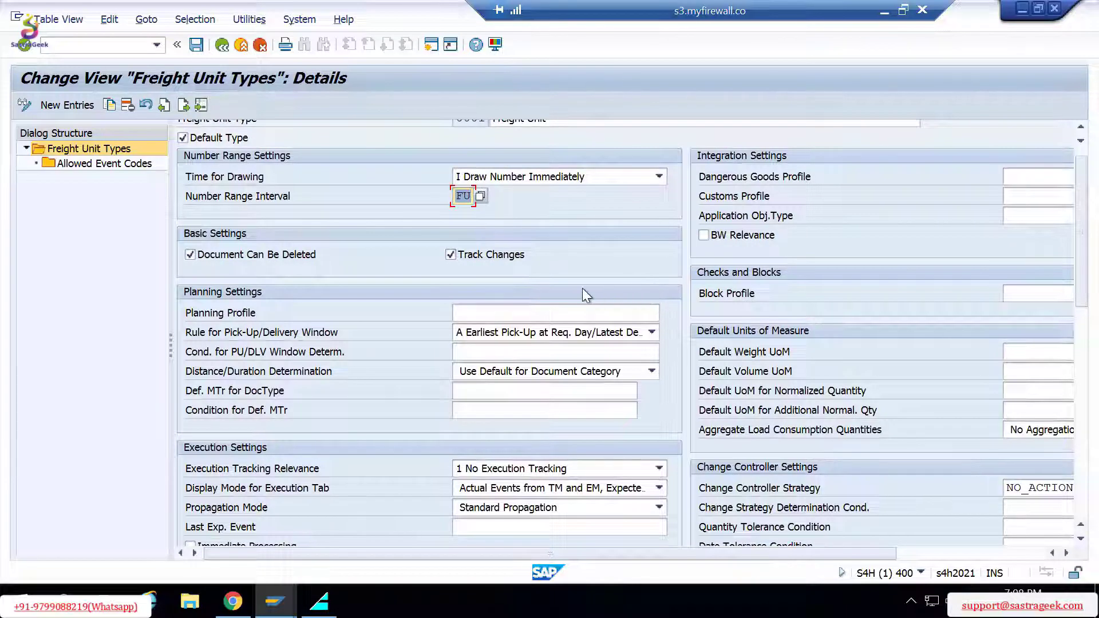
{"action": "scroll", "coordinate": [595, 258], "scroll_direction": "down", "scroll_amount": 3}
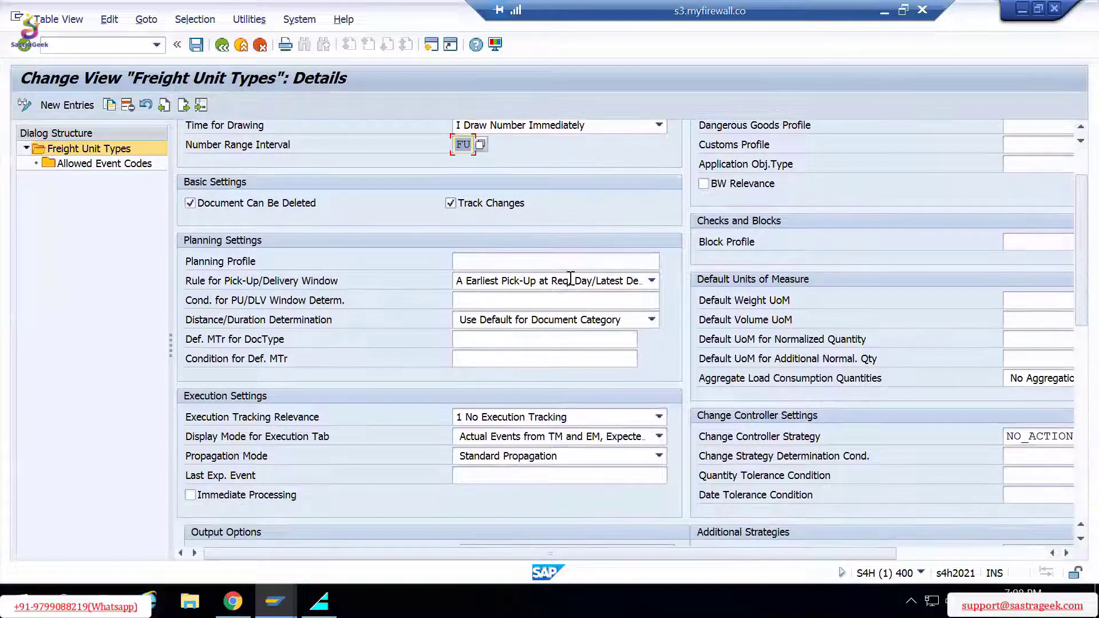
{"action": "left_click", "coordinate": [542, 264]}
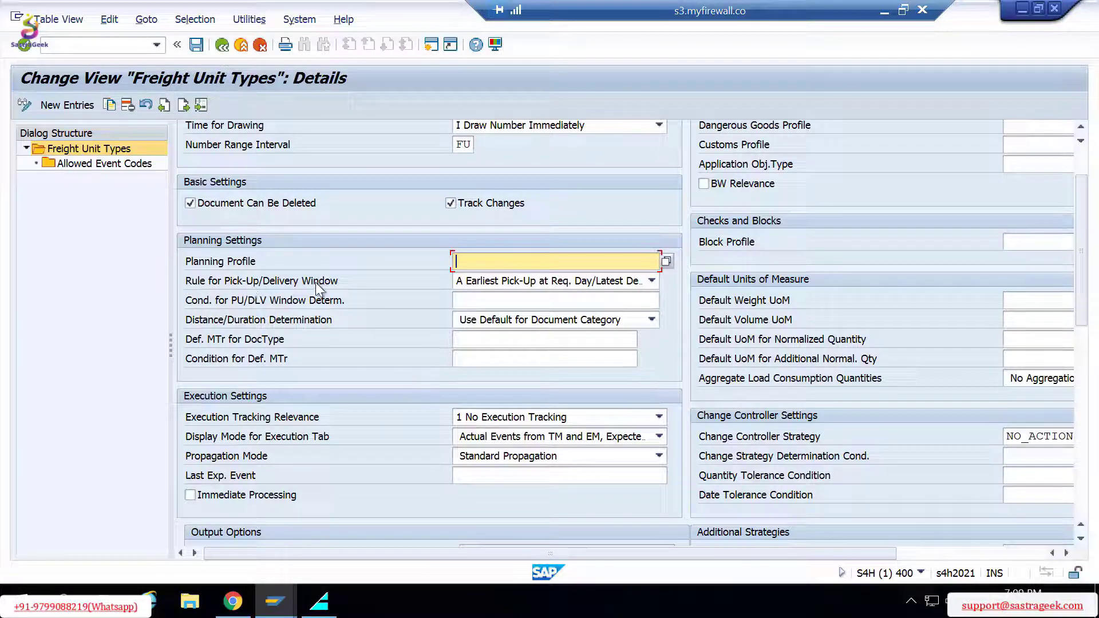
{"action": "left_click", "coordinate": [652, 282]}
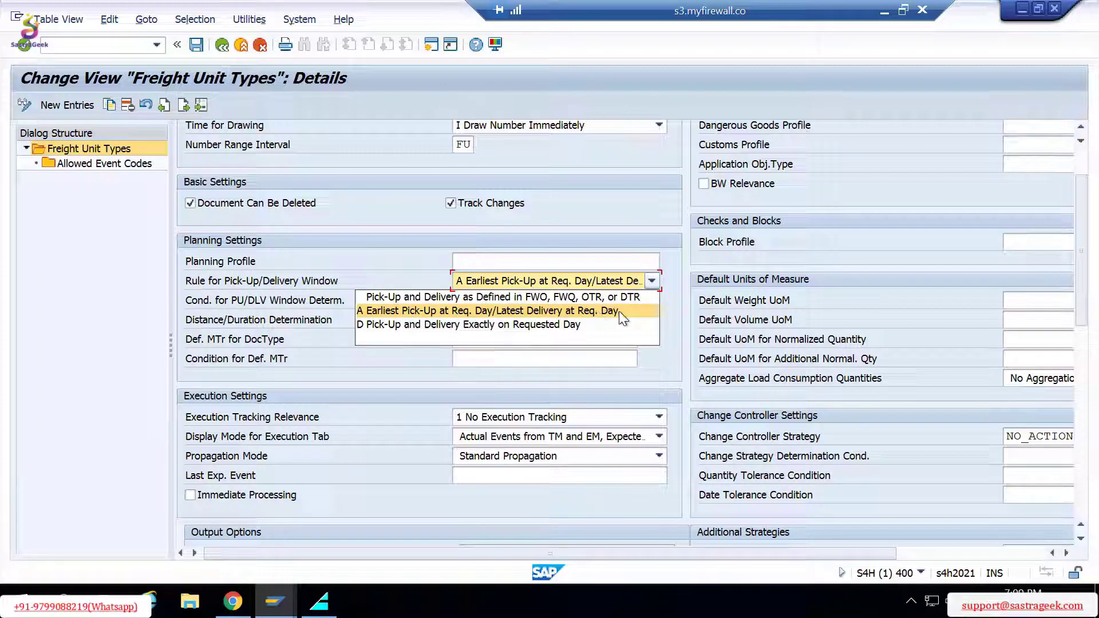
{"action": "left_click", "coordinate": [445, 327]}
{"action": "left_click", "coordinate": [652, 281]}
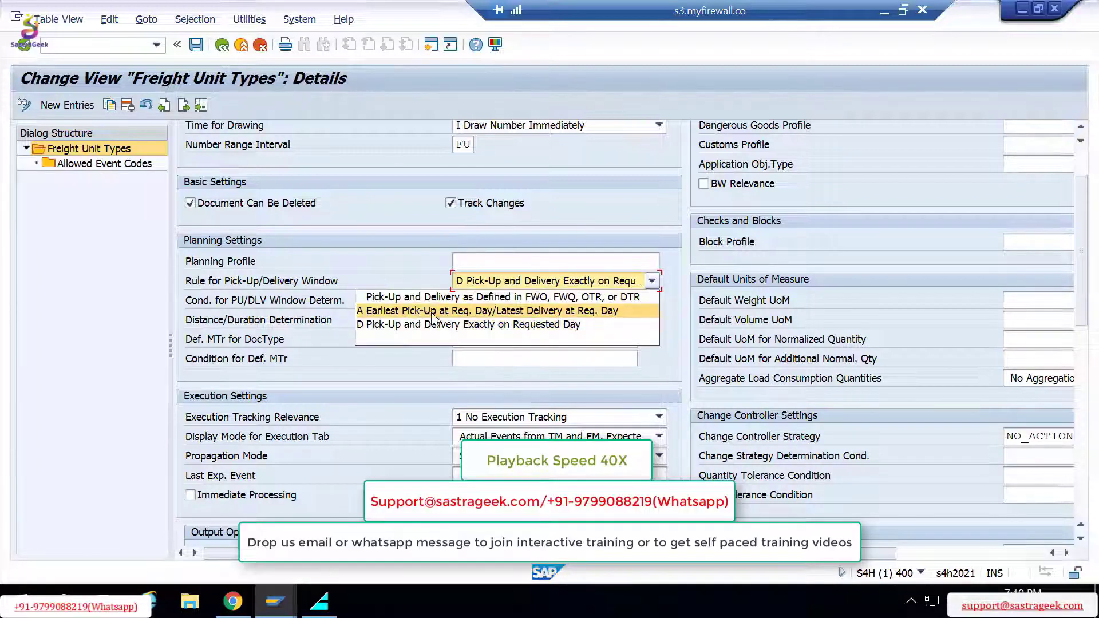
Check the Cond. for PU/DLV Window Determ. field and the Distance/Duration Determination options, keeping Use Default for Document Category.
{"action": "left_click", "coordinate": [198, 303]}
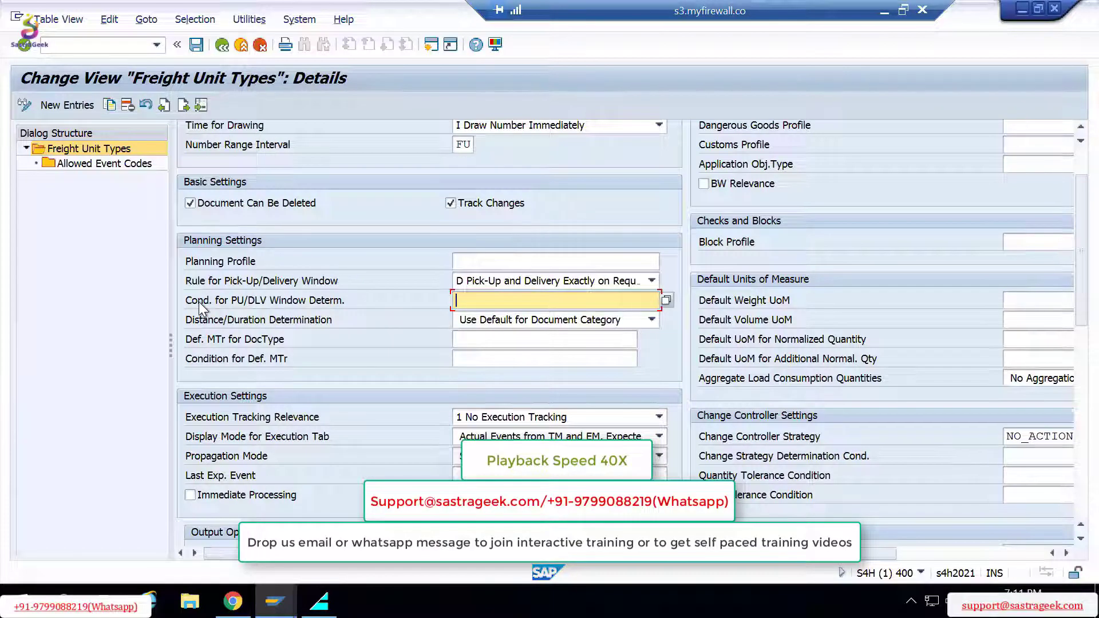
{"action": "left_click", "coordinate": [198, 301]}
{"action": "left_click", "coordinate": [554, 301]}
{"action": "left_click", "coordinate": [652, 320]}
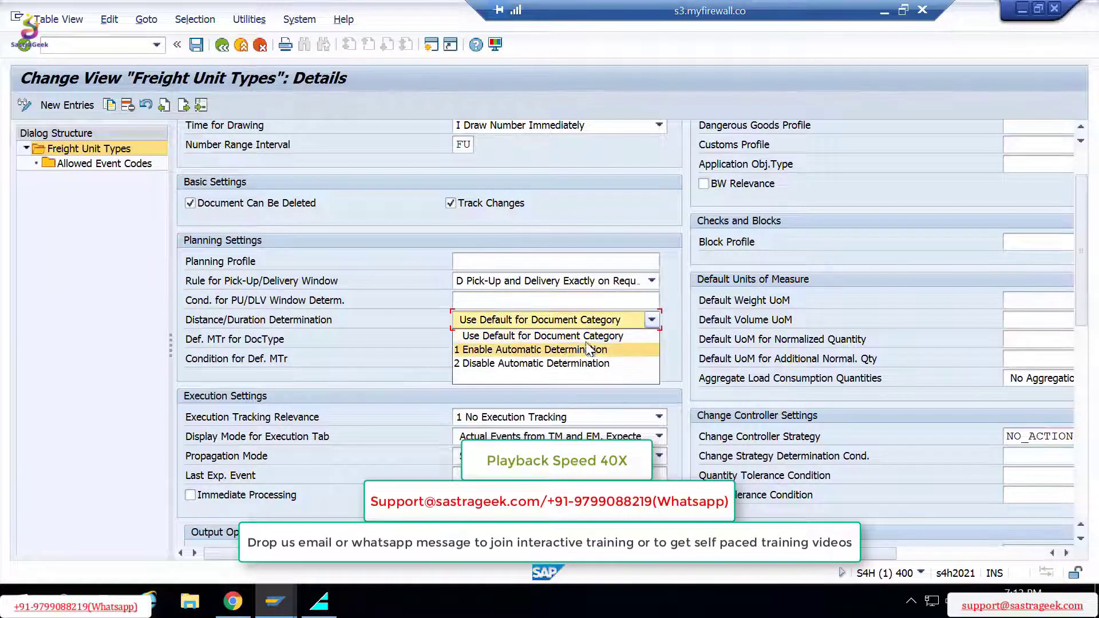
{"action": "left_click", "coordinate": [573, 337]}
{"action": "left_click", "coordinate": [487, 262]}
Review the available options for Execution Tracking Relevance and Display Mode for Execution Tab in the Execution Settings.
{"action": "scroll", "coordinate": [358, 312], "scroll_direction": "down", "scroll_amount": 3}
{"action": "left_click", "coordinate": [659, 314]}
{"action": "left_click", "coordinate": [516, 330]}
{"action": "left_click", "coordinate": [659, 333]}
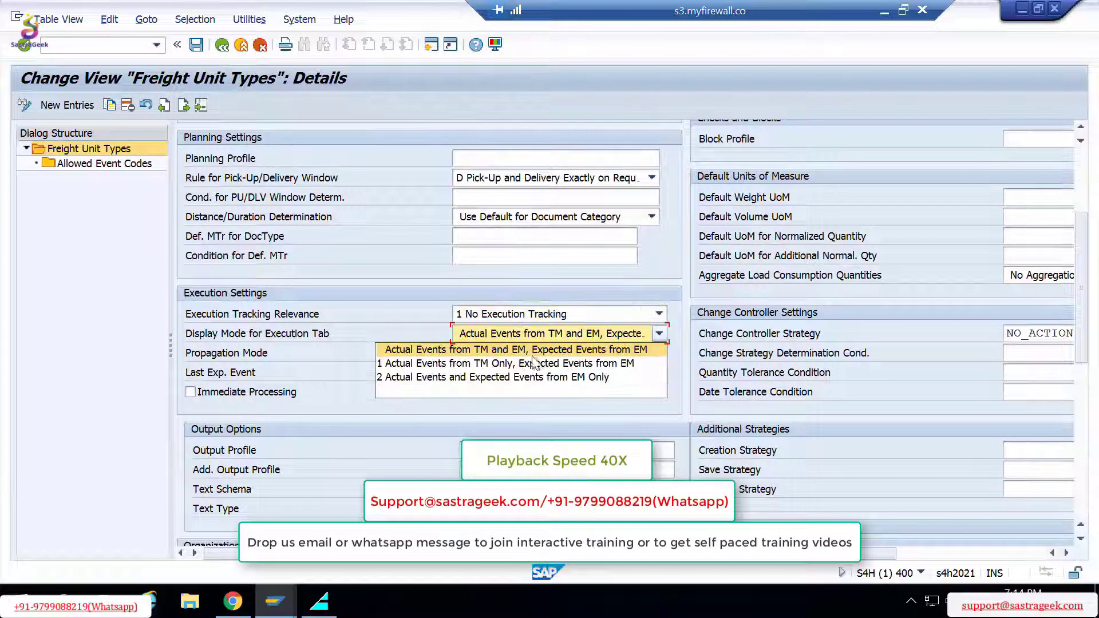
Read the field help for Propagation Mode in the Execution Settings and close it again.
{"action": "left_click", "coordinate": [647, 352]}
{"action": "left_click", "coordinate": [510, 355]}
{"action": "key", "text": "F1"}
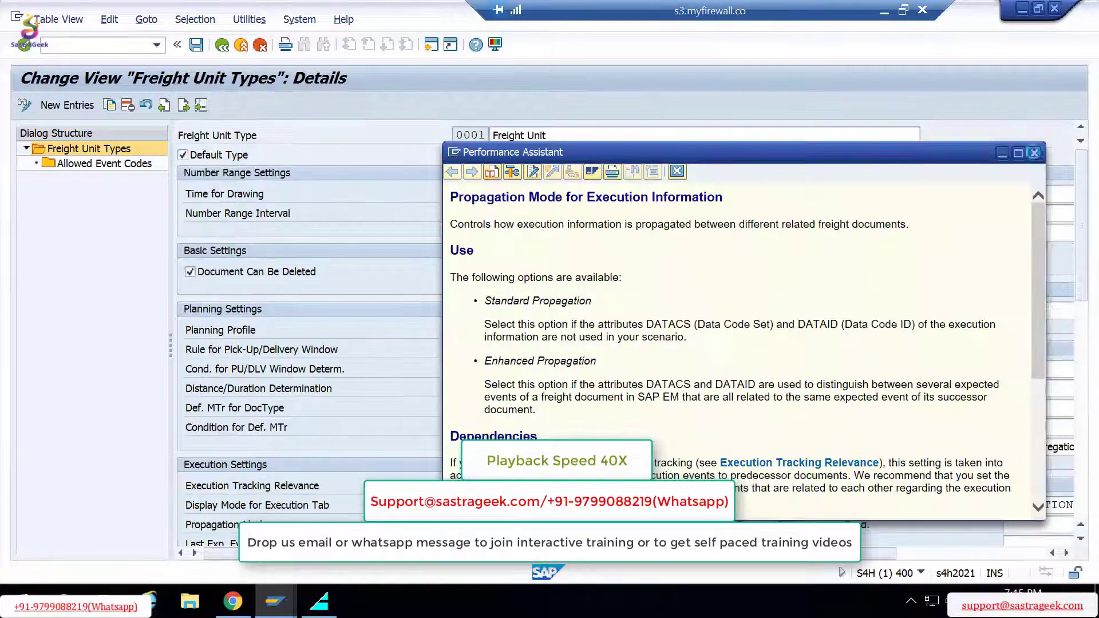
{"action": "left_click", "coordinate": [1033, 151]}
Enable Immediate Processing in the Execution Settings of the freight unit type.
{"action": "scroll", "coordinate": [421, 241], "scroll_direction": "down", "scroll_amount": 5}
{"action": "scroll", "coordinate": [218, 372], "scroll_direction": "up", "scroll_amount": 5}
{"action": "left_click", "coordinate": [190, 420]}
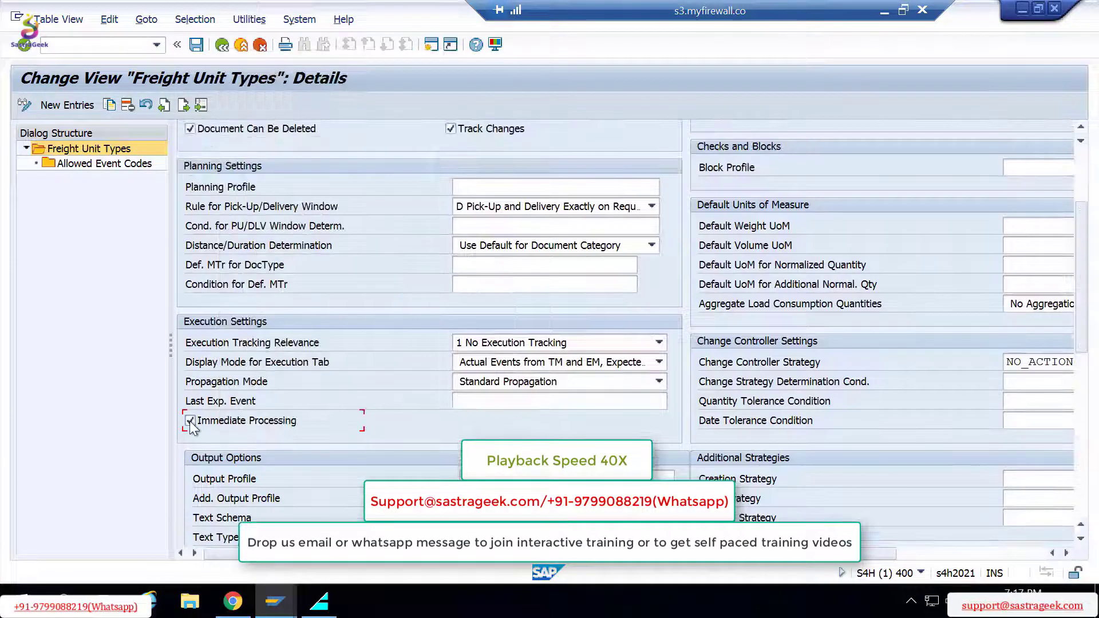
{"action": "left_click", "coordinate": [515, 343]}
Review the Output Options, the default organizational units and the determination rules of the freight unit type.
{"action": "scroll", "coordinate": [198, 367], "scroll_direction": "down", "scroll_amount": 2}
{"action": "scroll", "coordinate": [198, 367], "scroll_direction": "down", "scroll_amount": 4}
{"action": "left_click", "coordinate": [492, 321]}
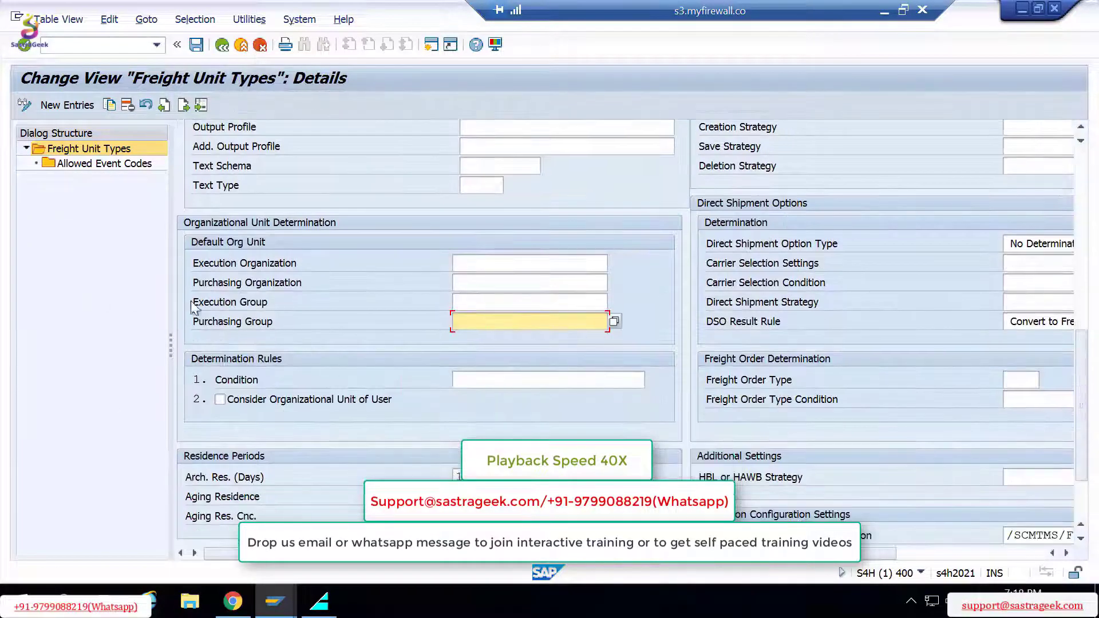
{"action": "left_click", "coordinate": [543, 379]}
{"action": "scroll", "coordinate": [543, 378], "scroll_direction": "down", "scroll_amount": 1}
{"action": "scroll", "coordinate": [543, 378], "scroll_direction": "up", "scroll_amount": 8}
Examine the Integration Settings, including Customs Profile and Application Obj.Type, and the Block Profile field.
{"action": "left_click_drag", "start_coordinate": [882, 553], "coordinate": [1031, 553]}
{"action": "left_click", "coordinate": [894, 192]}
{"action": "left_click", "coordinate": [882, 232]}
{"action": "scroll", "coordinate": [570, 250], "scroll_direction": "down", "scroll_amount": 1}
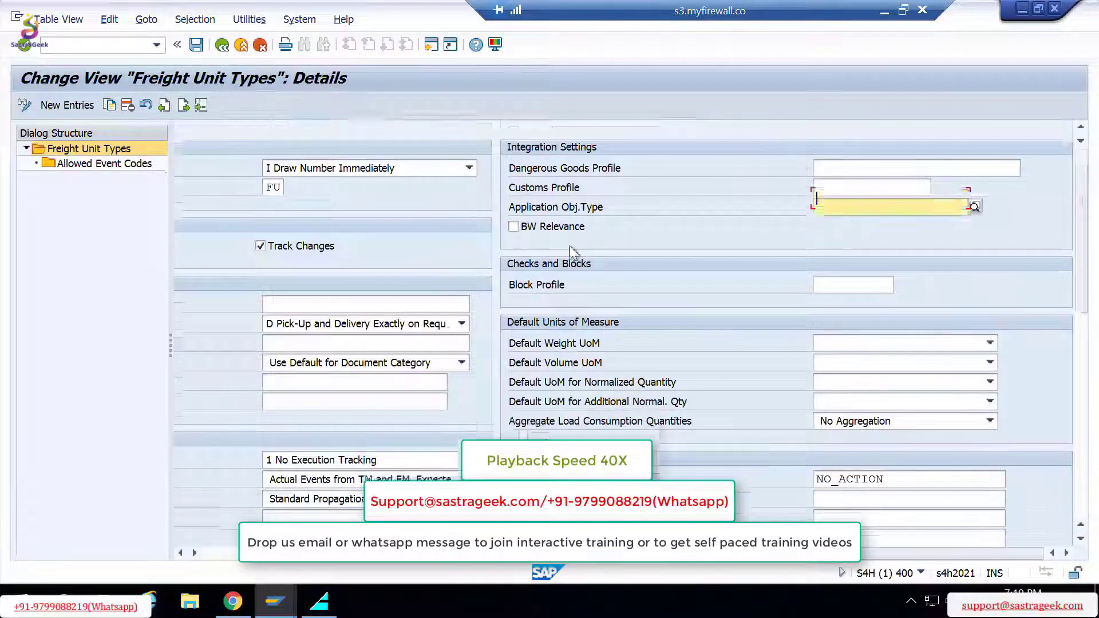
{"action": "left_click", "coordinate": [856, 285]}
Set the Change Controller Strategy to DEF_CHACO.
{"action": "left_click_drag", "start_coordinate": [881, 553], "coordinate": [1031, 553]}
{"action": "scroll", "coordinate": [679, 260], "scroll_direction": "down", "scroll_amount": 3}
{"action": "scroll", "coordinate": [680, 259], "scroll_direction": "down", "scroll_amount": 1}
{"action": "left_click", "coordinate": [910, 275]}
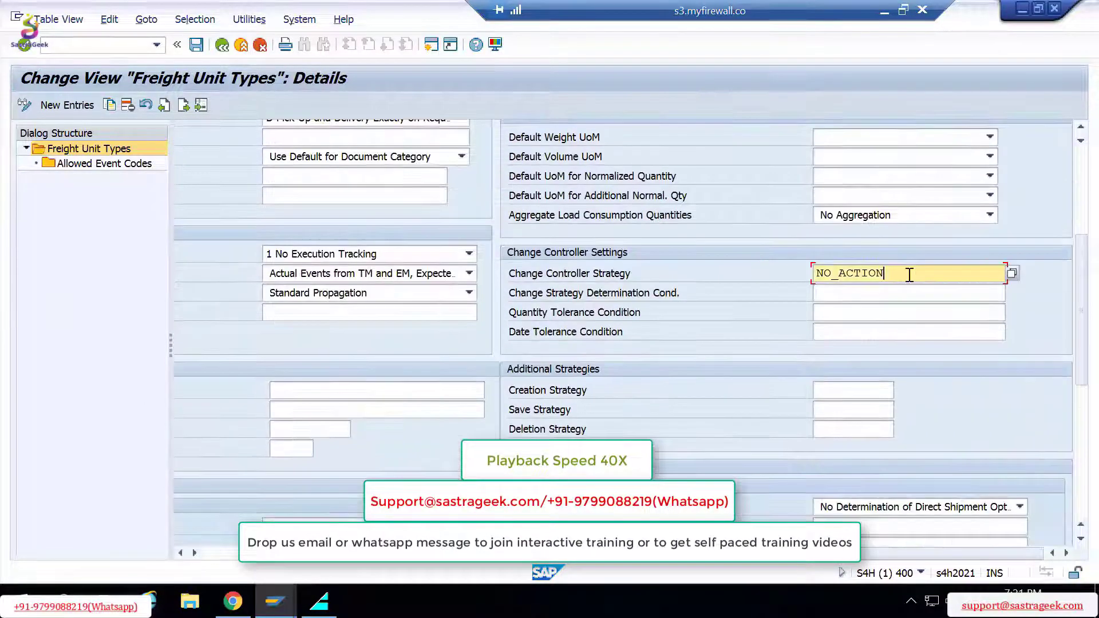
{"action": "key", "text": "BackSpace"}
{"action": "key", "text": "BackSpace"}
{"action": "key", "text": "BackSpace"}
{"action": "key", "text": "BackSpace"}
{"action": "key", "text": "BackSpace"}
{"action": "key", "text": "BackSpace"}
{"action": "key", "text": "BackSpace"}
{"action": "key", "text": "BackSpace"}
{"action": "key", "text": "BackSpace"}
{"action": "type", "text": "DEF_CHACO"}
Under Additional Strategies, enter CANCEL_CAP as the Deletion Strategy and CALC_CHARG as the Save Strategy.
{"action": "left_click_drag", "start_coordinate": [882, 553], "coordinate": [1030, 553]}
{"action": "left_click", "coordinate": [896, 406]}
{"action": "scroll", "coordinate": [490, 351], "scroll_direction": "down", "scroll_amount": 1}
{"action": "left_click", "coordinate": [850, 401]}
{"action": "scroll", "coordinate": [849, 414], "scroll_direction": "down", "scroll_amount": 4}
{"action": "left_click", "coordinate": [868, 315]}
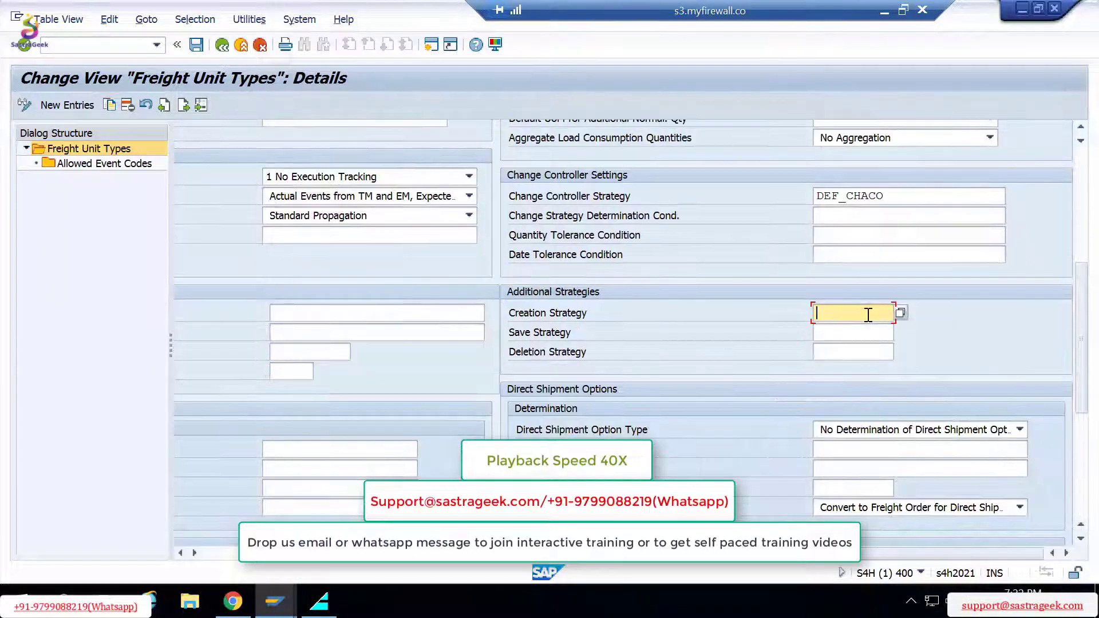
{"action": "left_click", "coordinate": [853, 352]}
{"action": "type", "text": "CANCEL_CAP"}
{"action": "scroll", "coordinate": [904, 491], "scroll_direction": "up", "scroll_amount": 3}
{"action": "left_click", "coordinate": [876, 496]}
{"action": "type", "text": "CALC_CHARG"}
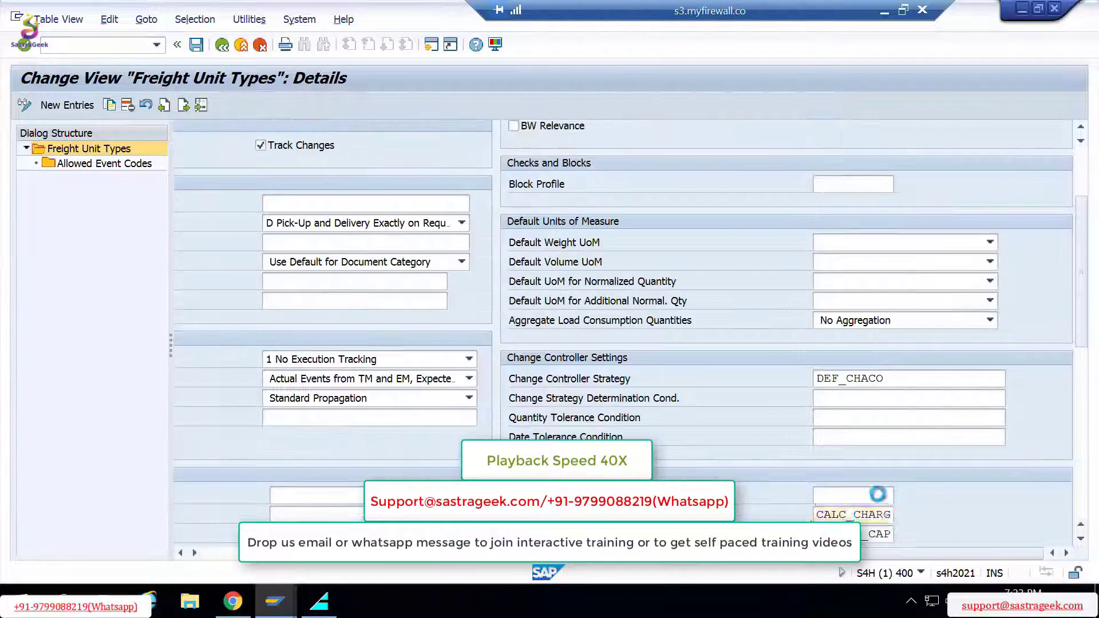
Clear the Save Strategy and Deletion Strategy fields under Additional Strategies.
{"action": "left_click_drag", "start_coordinate": [710, 11], "coordinate": [433, 11]}
{"action": "left_click_drag", "start_coordinate": [893, 462], "coordinate": [729, 422]}
{"action": "left_click", "coordinate": [844, 444]}
{"action": "left_click_drag", "start_coordinate": [817, 427], "coordinate": [995, 424]}
{"action": "key", "text": "Delete"}
{"action": "left_click_drag", "start_coordinate": [891, 446], "coordinate": [817, 446]}
{"action": "key", "text": "Delete"}
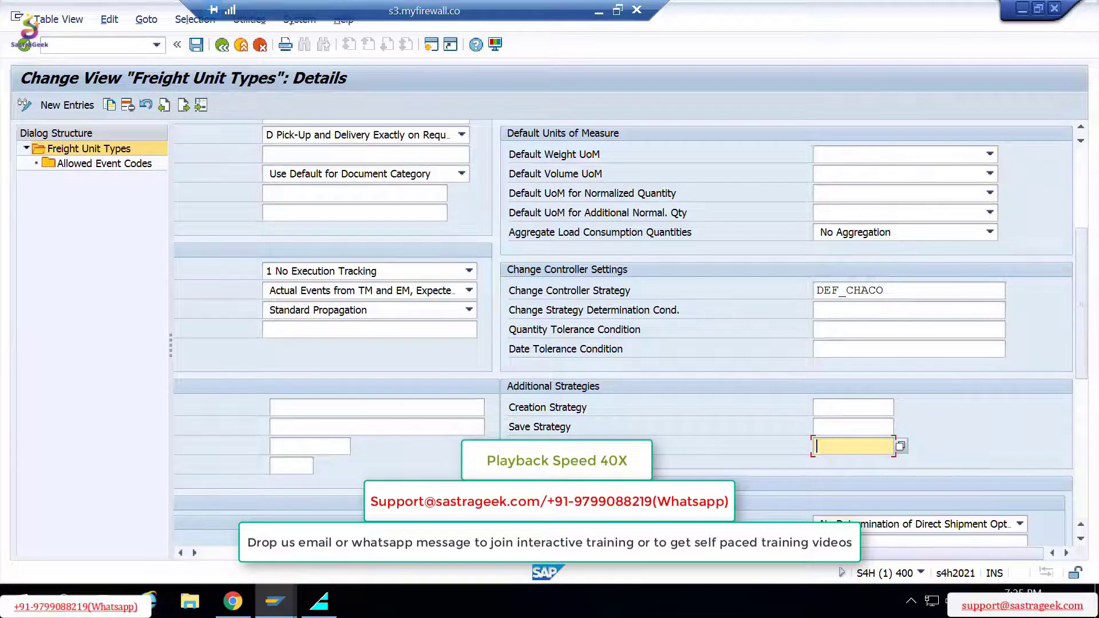
Check the Direct Shipment Option Type choices and look up the possible values for Carrier Selection Settings.
{"action": "left_click", "coordinate": [830, 411]}
{"action": "scroll", "coordinate": [619, 409], "scroll_direction": "down", "scroll_amount": 3}
{"action": "scroll", "coordinate": [957, 164], "scroll_direction": "down", "scroll_amount": 3}
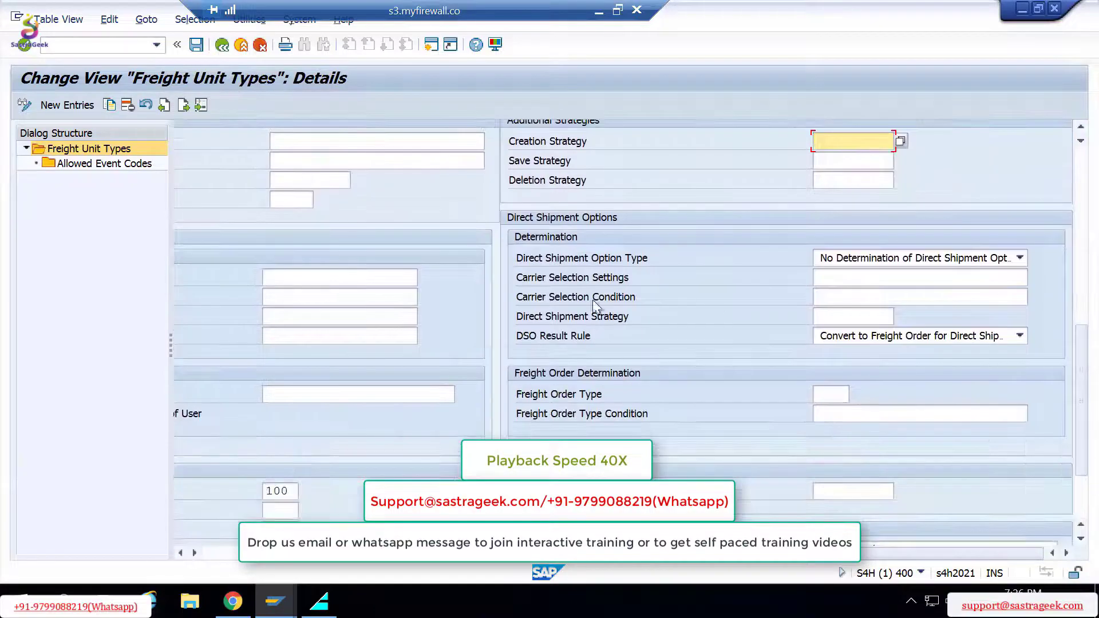
{"action": "left_click", "coordinate": [1020, 258]}
{"action": "left_click", "coordinate": [702, 247]}
{"action": "left_click", "coordinate": [876, 278]}
{"action": "left_click", "coordinate": [1035, 278]}
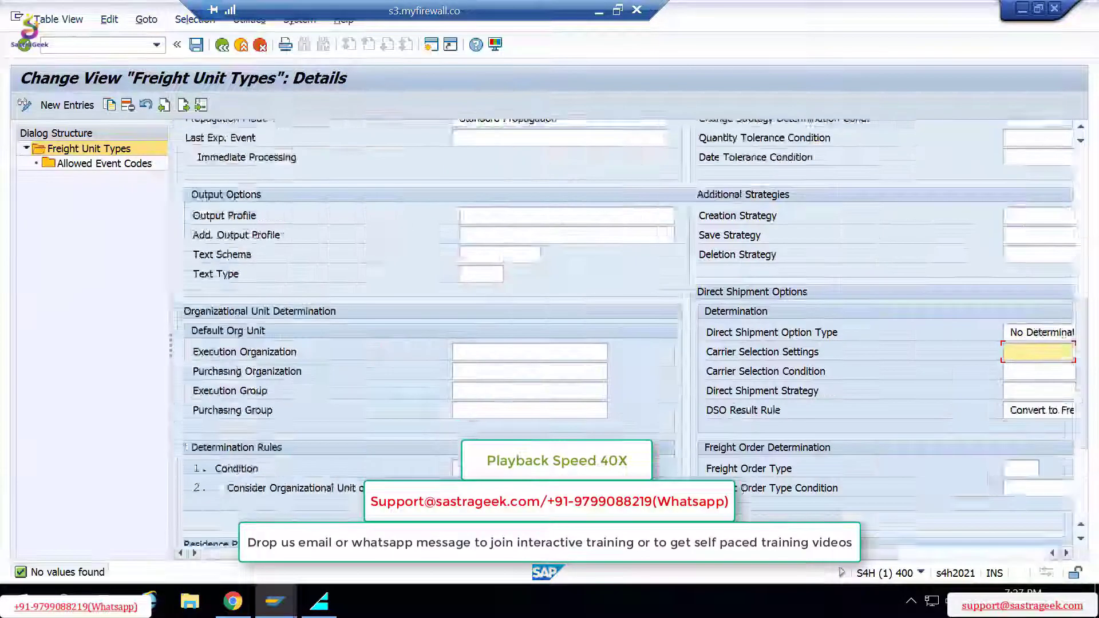
Review the Freight Order Type and HBL or HAWB Strategy fields, and look over the freight unit type settings once more.
{"action": "scroll", "coordinate": [1025, 431], "scroll_direction": "down", "scroll_amount": 1}
{"action": "scroll", "coordinate": [676, 360], "scroll_direction": "down", "scroll_amount": 3}
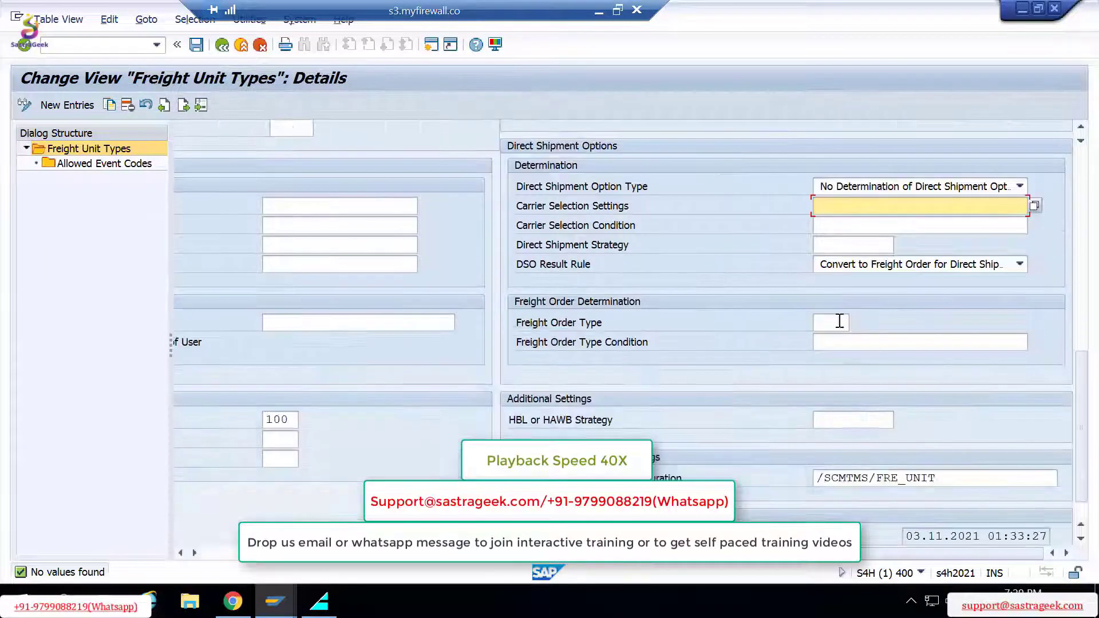
{"action": "left_click", "coordinate": [838, 322]}
{"action": "left_click", "coordinate": [856, 324]}
{"action": "scroll", "coordinate": [516, 393], "scroll_direction": "down", "scroll_amount": 1}
{"action": "left_click", "coordinate": [852, 386]}
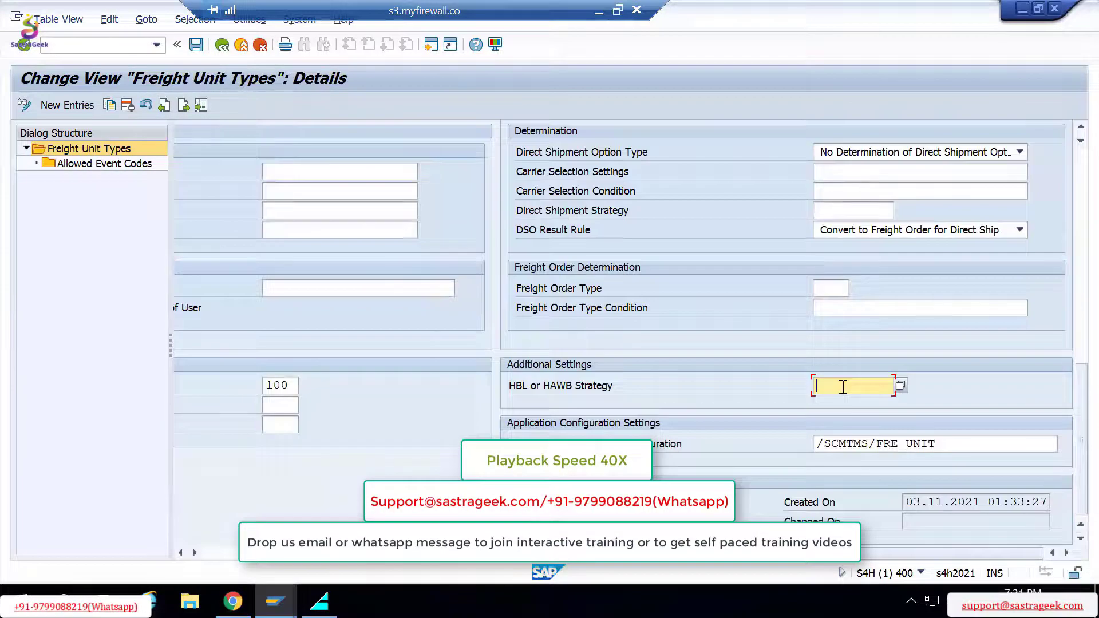
{"action": "scroll", "coordinate": [745, 361], "scroll_direction": "up", "scroll_amount": 15}
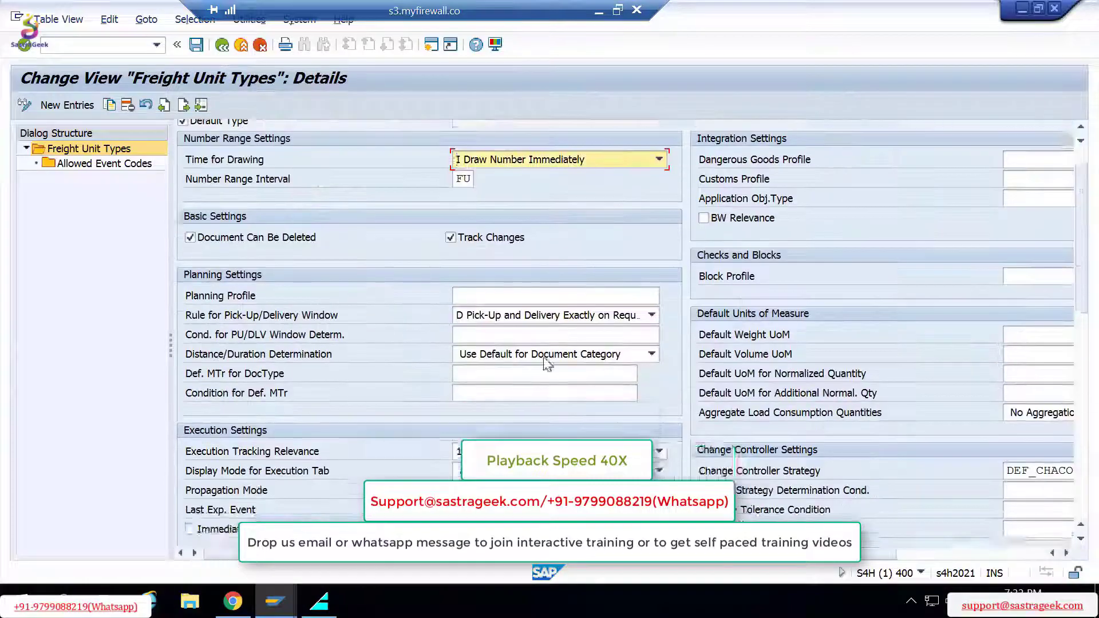
{"action": "scroll", "coordinate": [647, 332], "scroll_direction": "down", "scroll_amount": 5}
{"action": "scroll", "coordinate": [647, 332], "scroll_direction": "down", "scroll_amount": 5}
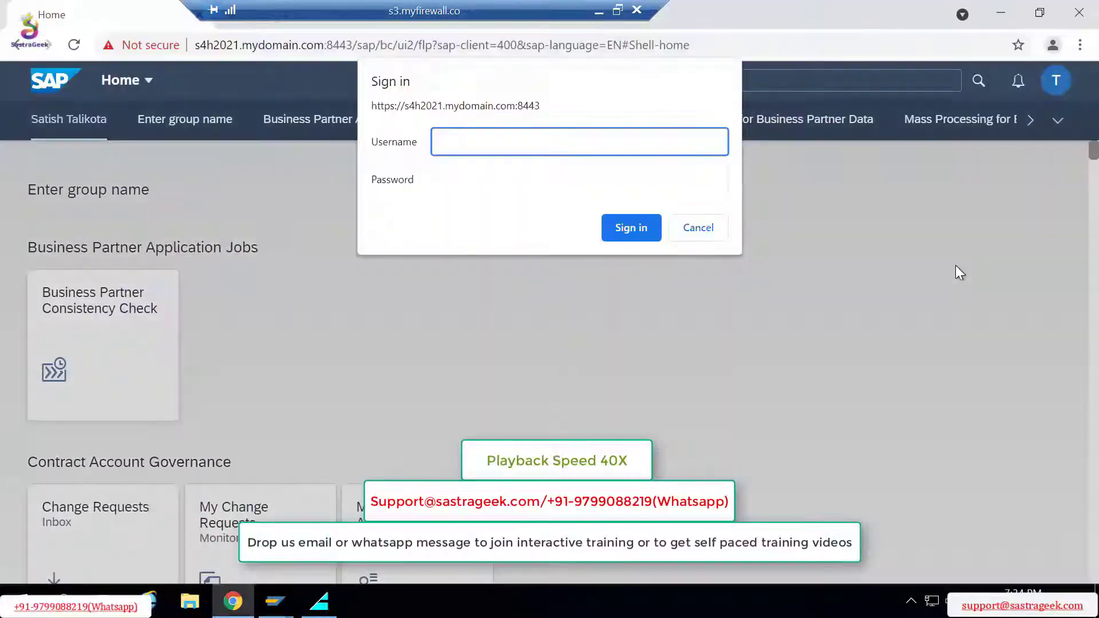
Open the outbound delivery in transaction VL02N and display its TM document flow.
{"action": "type", "text": "/nvl02n"}
{"action": "key", "text": "Return"}
{"action": "type", "text": "80000028"}
{"action": "key", "text": "Return"}
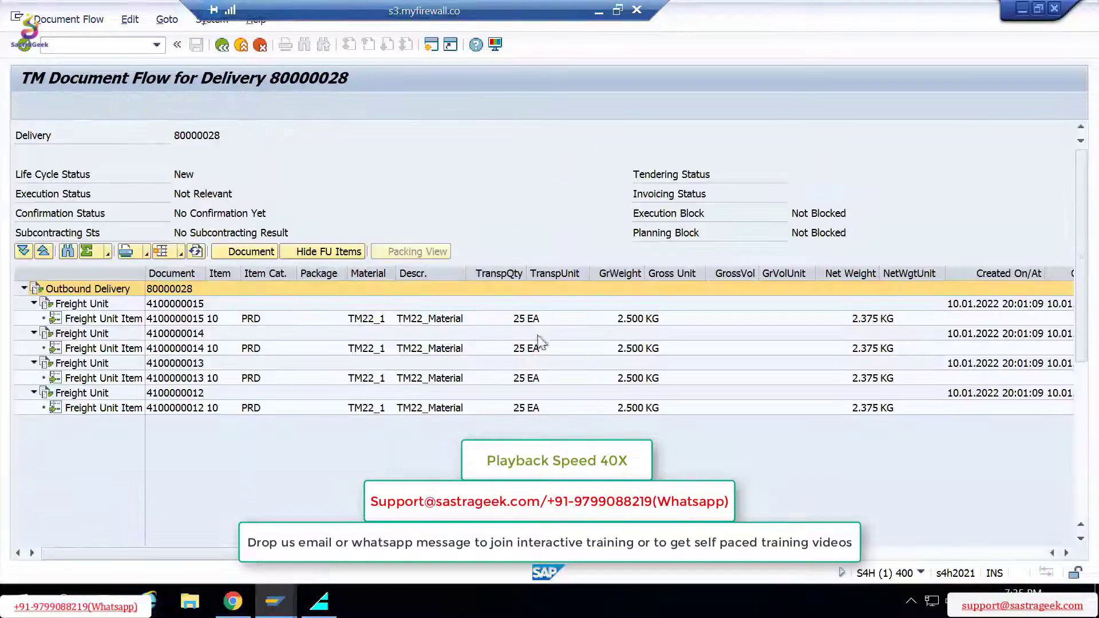
Leave the document flow, switch to Chrome and open the freight unit in the Edit Freight Unit app.
{"action": "left_click", "coordinate": [222, 45]}
{"action": "left_click", "coordinate": [232, 601]}
{"action": "left_click", "coordinate": [314, 160]}
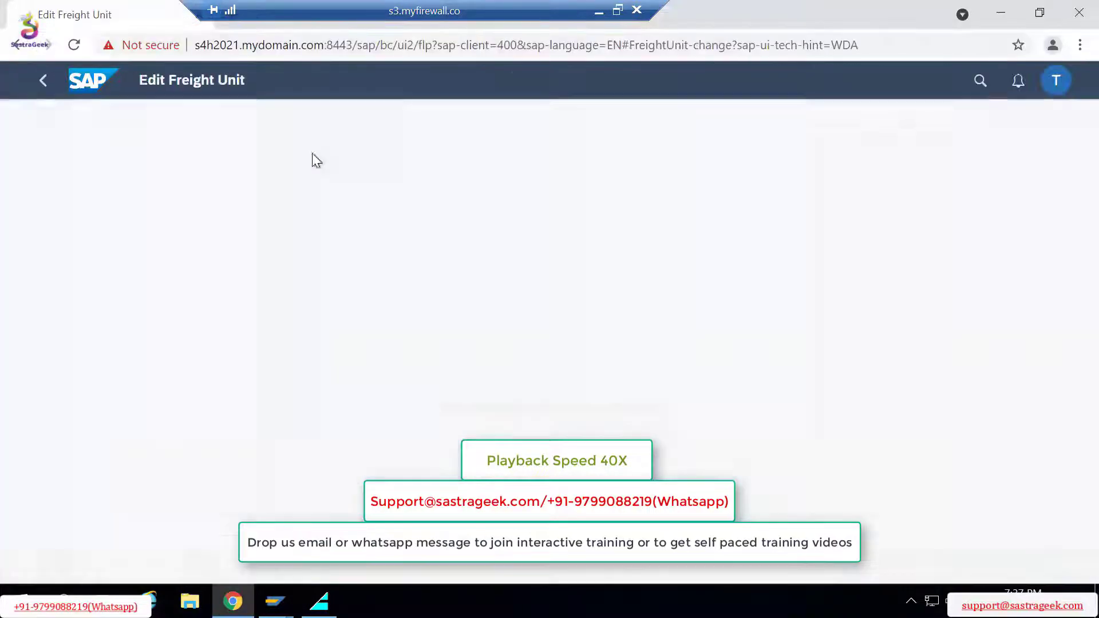
{"action": "scroll", "coordinate": [692, 413], "scroll_direction": "down", "scroll_amount": 5}
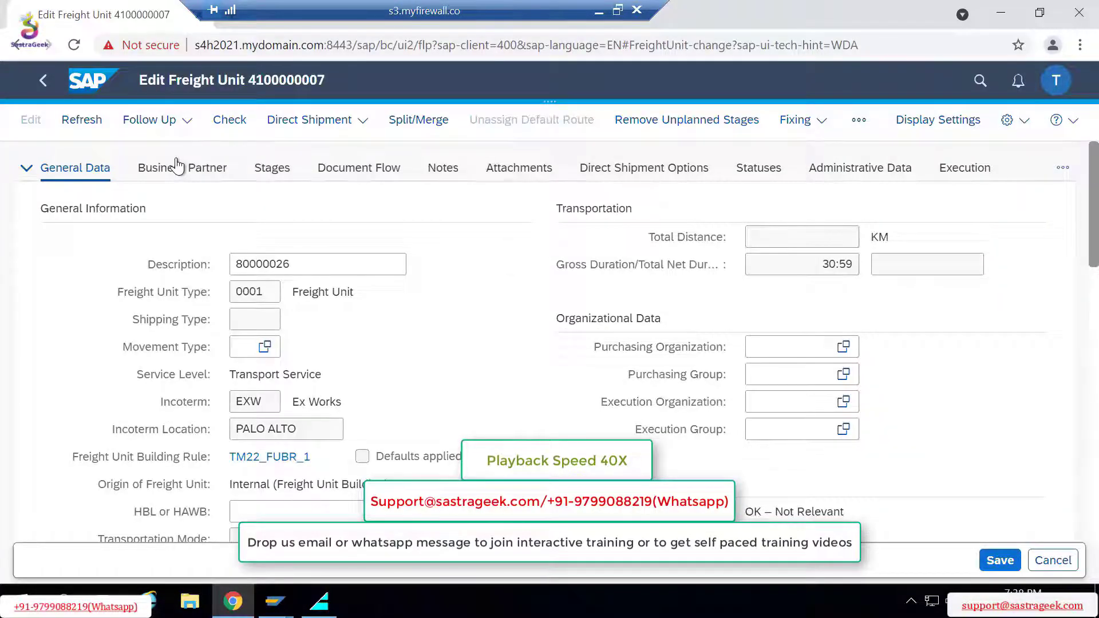
Look at the freight unit's Stages and Document Flow, and return to its General Data.
{"action": "left_click", "coordinate": [272, 167]}
{"action": "left_click", "coordinate": [359, 168]}
{"action": "left_click", "coordinate": [75, 167]}
{"action": "scroll", "coordinate": [246, 293], "scroll_direction": "down", "scroll_amount": 3}
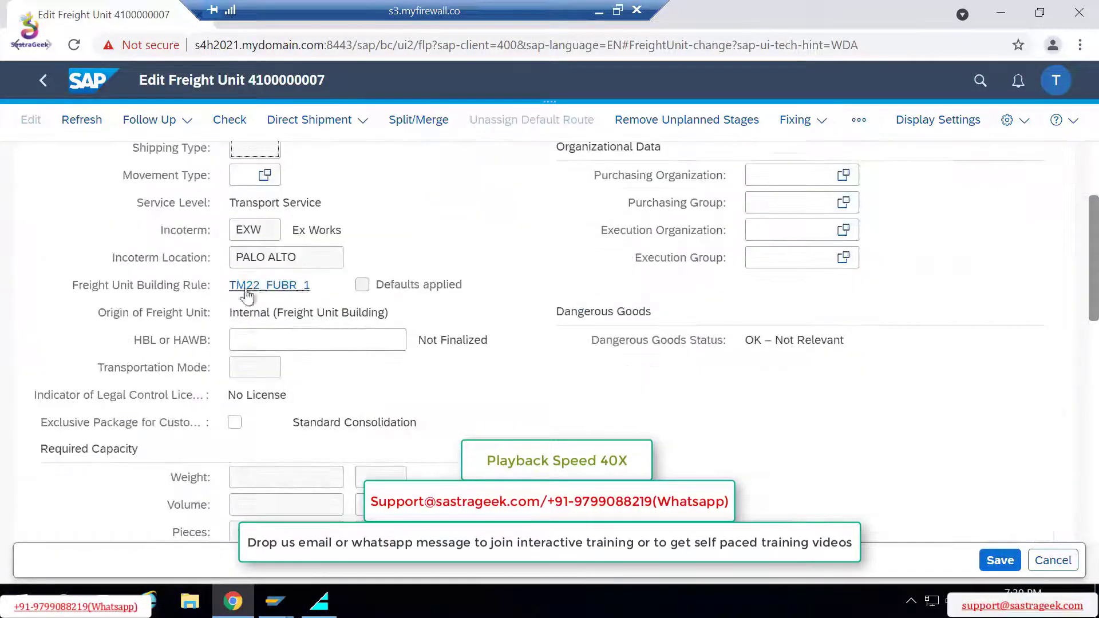
Examine the freight unit's transportation mode, source and destination locations, requested dates and gross duration in General Data.
{"action": "left_click", "coordinate": [255, 368]}
{"action": "scroll", "coordinate": [172, 363], "scroll_direction": "down", "scroll_amount": 1}
{"action": "scroll", "coordinate": [171, 363], "scroll_direction": "down", "scroll_amount": 3}
{"action": "left_click_drag", "start_coordinate": [236, 272], "coordinate": [368, 277]}
{"action": "left_click_drag", "start_coordinate": [878, 271], "coordinate": [993, 272]}
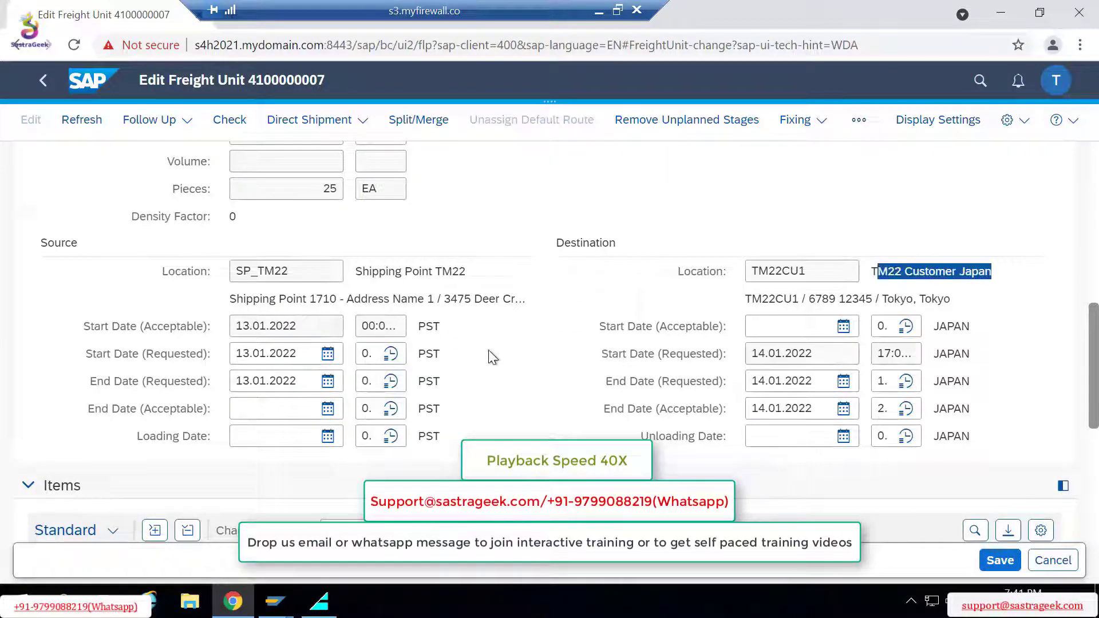
{"action": "scroll", "coordinate": [489, 351], "scroll_direction": "up", "scroll_amount": 6}
{"action": "left_click_drag", "start_coordinate": [822, 263], "coordinate": [854, 263]}
{"action": "scroll", "coordinate": [697, 280], "scroll_direction": "down", "scroll_amount": 3}
{"action": "scroll", "coordinate": [697, 280], "scroll_direction": "up", "scroll_amount": 3}
Review the Business Partner section and examine the locations and times of the freight unit's stages.
{"action": "left_click", "coordinate": [182, 168]}
{"action": "left_click", "coordinate": [272, 167]}
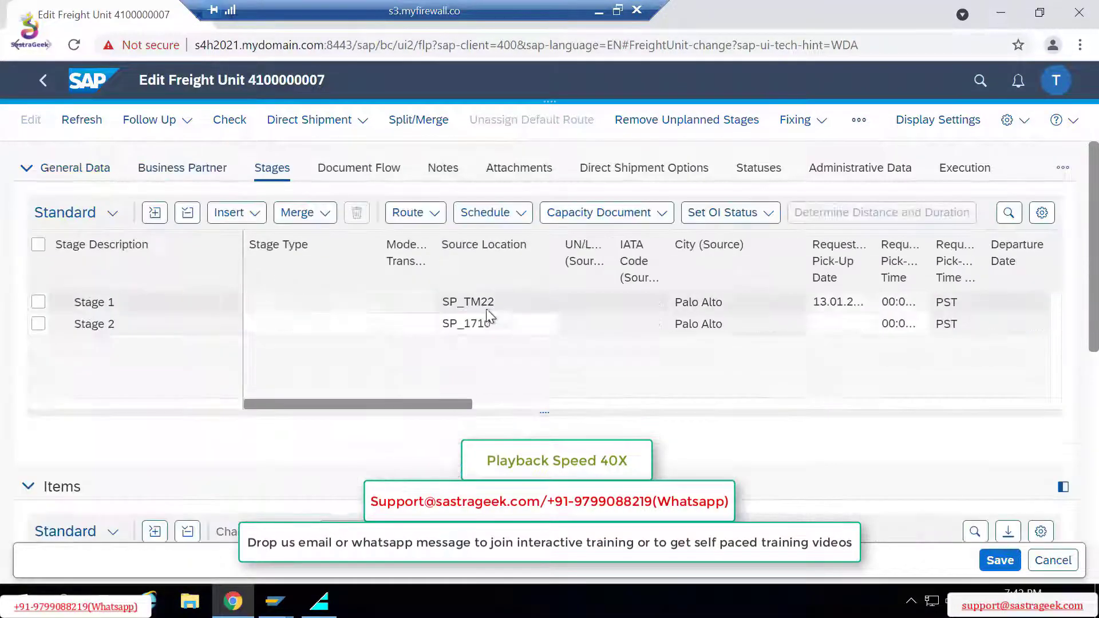
{"action": "mouse_move", "coordinate": [465, 404]}
{"action": "left_mouse_down"}
{"action": "mouse_move", "coordinate": [849, 418]}
{"action": "mouse_move", "coordinate": [533, 406]}
{"action": "left_mouse_up"}
{"action": "left_click", "coordinate": [994, 302]}
{"action": "left_click", "coordinate": [911, 302]}
{"action": "scroll", "coordinate": [359, 487], "scroll_direction": "down", "scroll_amount": 5}
{"action": "mouse_move", "coordinate": [429, 404]}
{"action": "left_mouse_down"}
{"action": "mouse_move", "coordinate": [466, 404]}
{"action": "mouse_move", "coordinate": [357, 404]}
{"action": "mouse_move", "coordinate": [506, 405]}
{"action": "mouse_move", "coordinate": [508, 414]}
{"action": "mouse_move", "coordinate": [417, 407]}
{"action": "left_mouse_up"}
Insert an additional stage so the freight unit runs from SP_TM22 through the ports in Oakland and Yokohama.
{"action": "left_click", "coordinate": [206, 462]}
{"action": "key", "text": "Return"}
{"action": "left_click", "coordinate": [38, 324]}
{"action": "left_click", "coordinate": [236, 213]}
{"action": "left_click", "coordinate": [246, 262]}
{"action": "left_click", "coordinate": [910, 324]}
{"action": "left_click", "coordinate": [206, 462]}
{"action": "left_click", "coordinate": [549, 346]}
{"action": "left_click", "coordinate": [207, 462]}
Select Stage 1 and Stage 2 and look through the stage details.
{"action": "left_click", "coordinate": [38, 303]}
{"action": "scroll", "coordinate": [260, 346], "scroll_direction": "down", "scroll_amount": 8}
{"action": "scroll", "coordinate": [260, 346], "scroll_direction": "up", "scroll_amount": 8}
{"action": "left_click", "coordinate": [39, 324]}
Look through the freight unit's Document Flow, Notes, Attachments, Direct Shipment Options, Statuses, Administrative Data and Execution sections.
{"action": "left_click", "coordinate": [352, 174]}
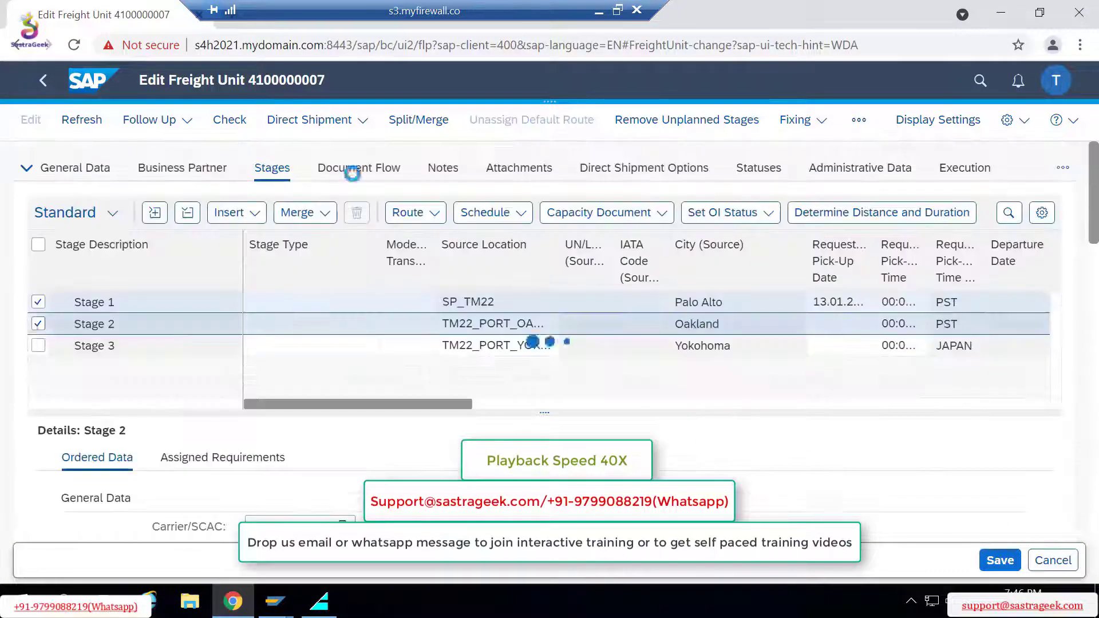
{"action": "left_click", "coordinate": [443, 168]}
{"action": "left_click", "coordinate": [170, 288]}
{"action": "left_click", "coordinate": [519, 168]}
{"action": "left_click", "coordinate": [645, 168]}
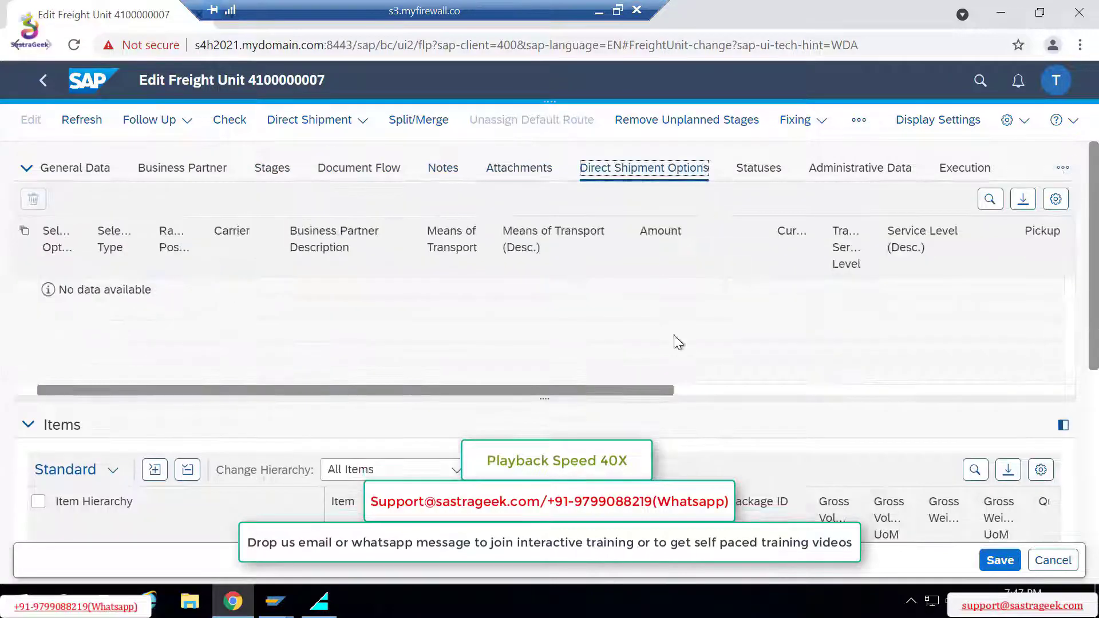
{"action": "left_click", "coordinate": [759, 168]}
{"action": "left_click", "coordinate": [861, 168]}
{"action": "left_click", "coordinate": [965, 168]}
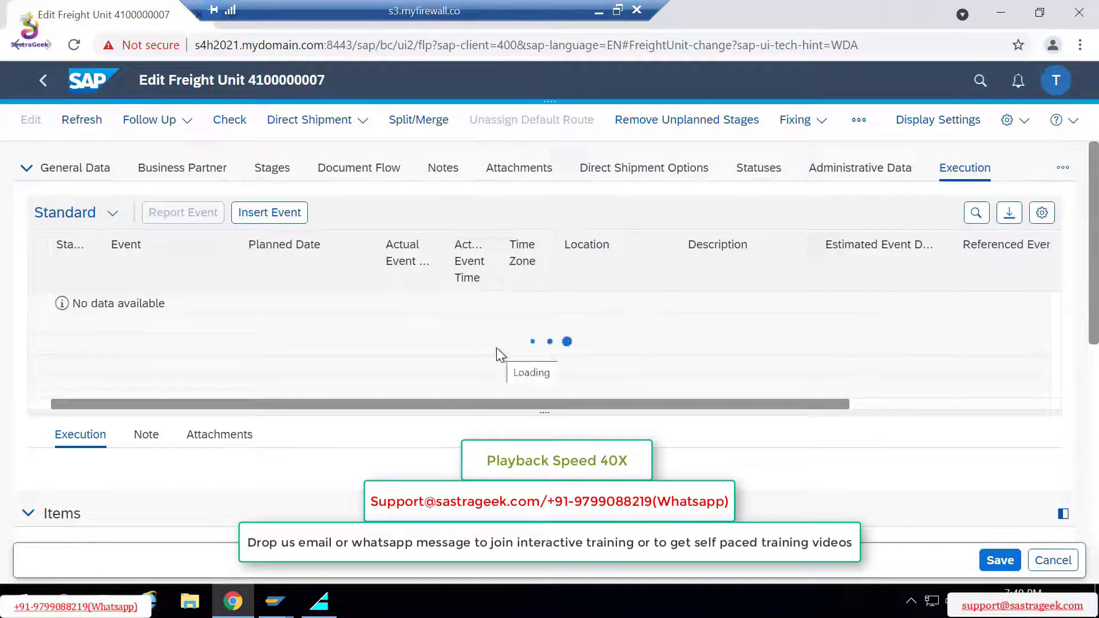
Check the freight unit's remaining hidden sections, return to General Data and review its status and block information.
{"action": "left_click", "coordinate": [1064, 168]}
{"action": "left_click", "coordinate": [949, 467]}
{"action": "left_click", "coordinate": [1064, 167]}
{"action": "left_click", "coordinate": [170, 168]}
{"action": "left_click", "coordinate": [1063, 168]}
{"action": "left_click", "coordinate": [967, 192]}
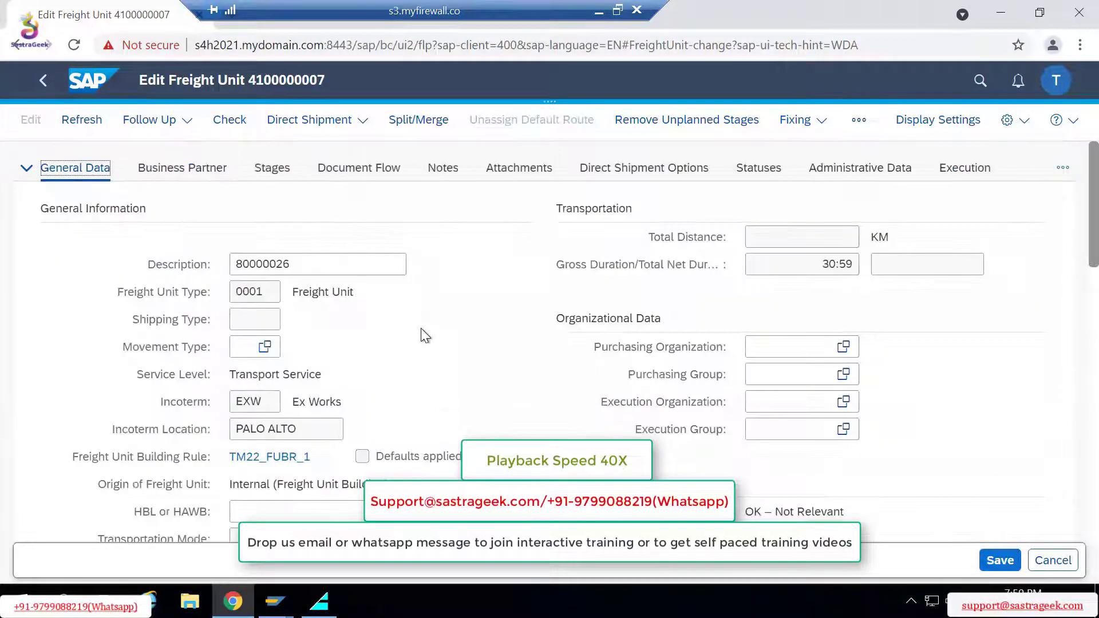
{"action": "scroll", "coordinate": [628, 368], "scroll_direction": "down", "scroll_amount": 10}
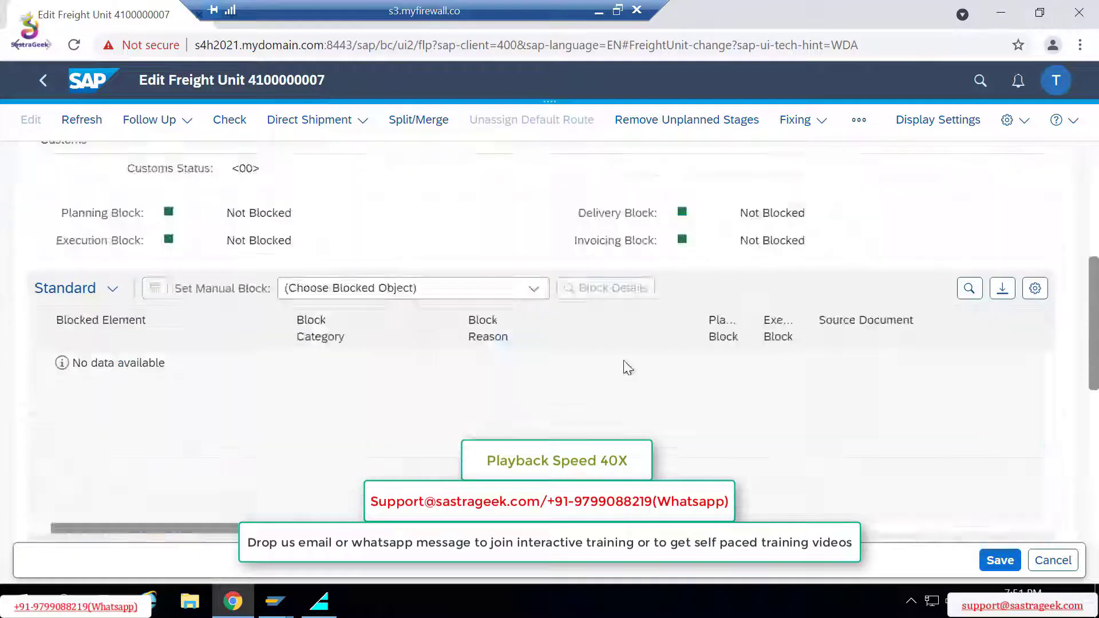
{"action": "scroll", "coordinate": [629, 368], "scroll_direction": "down", "scroll_amount": 5}
{"action": "scroll", "coordinate": [366, 414], "scroll_direction": "up", "scroll_amount": 15}
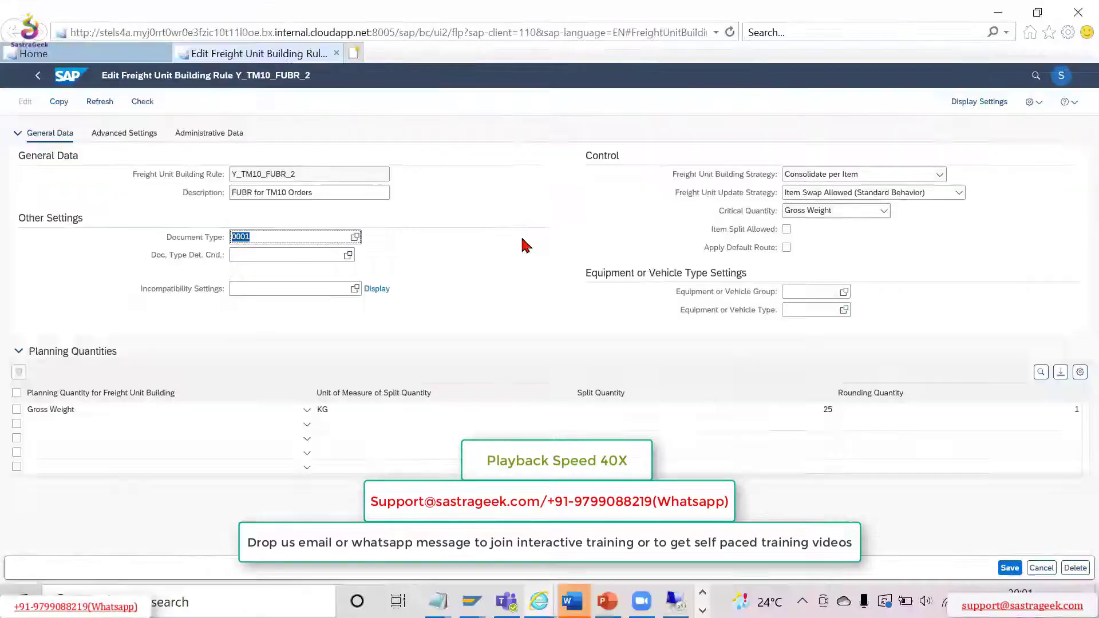